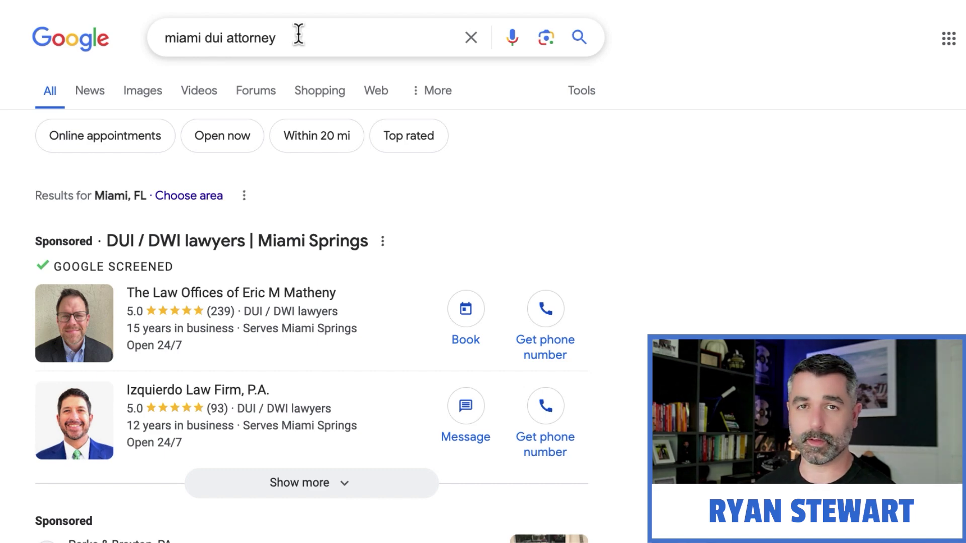
Highlight the full 'miami dui attorney' query in the Google search box
left_click_drag(293, 48, 171, 37)
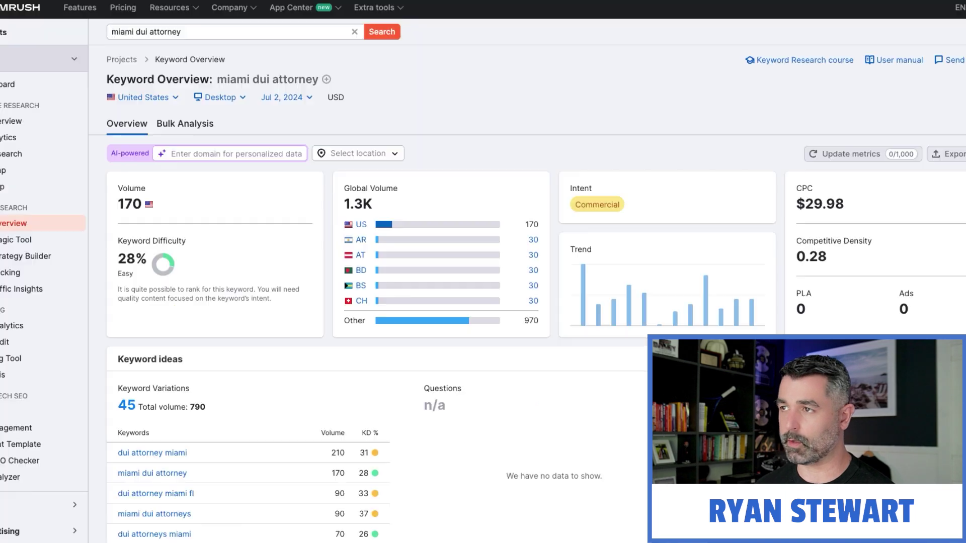
Scroll the Semrush overview for 'miami dui attorney' to review volume 170 and 28% difficulty
scroll(259, 241, "down", 1)
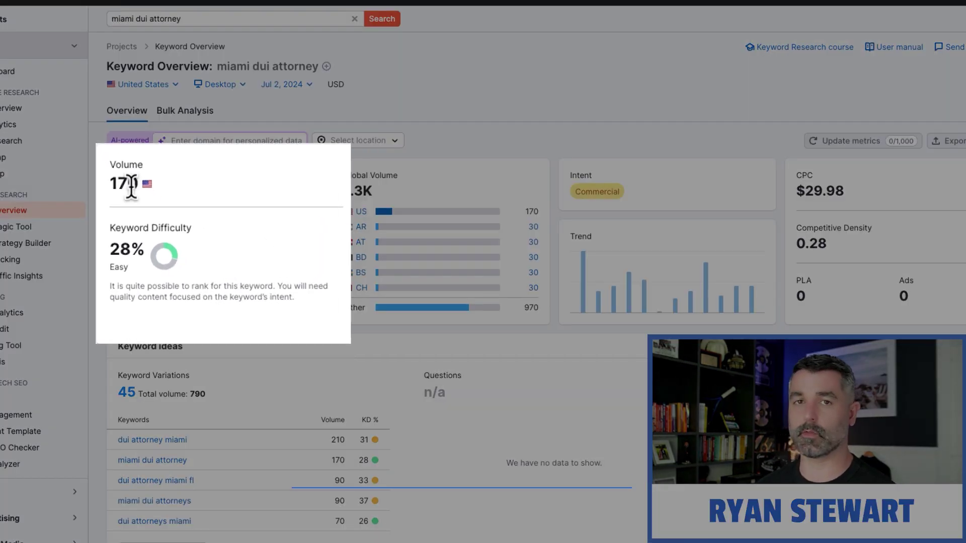
scroll(180, 439, "down", 3)
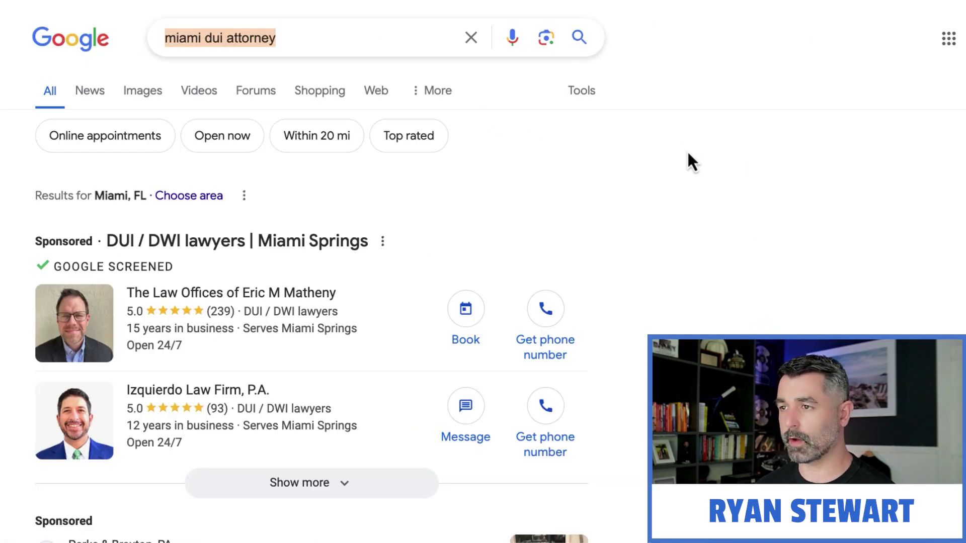
scroll(687, 150, "down", 18)
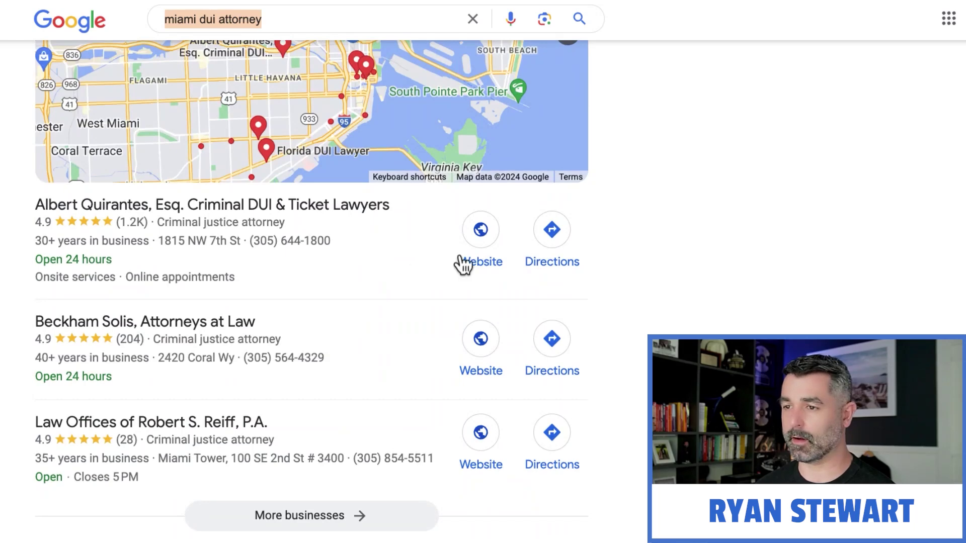
scroll(699, 180, "up", 2)
scroll(699, 176, "down", 1)
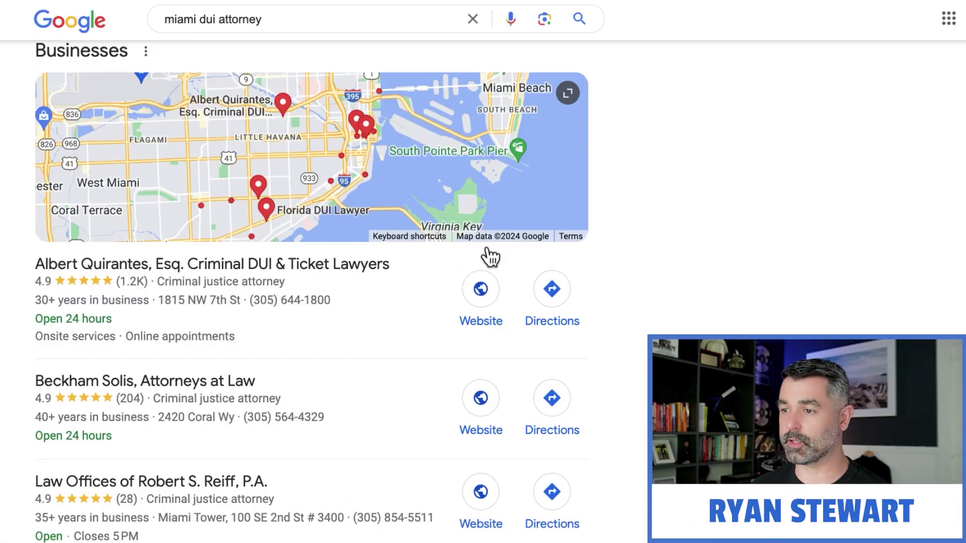
scroll(520, 257, "down", 10)
scroll(519, 253, "down", 15)
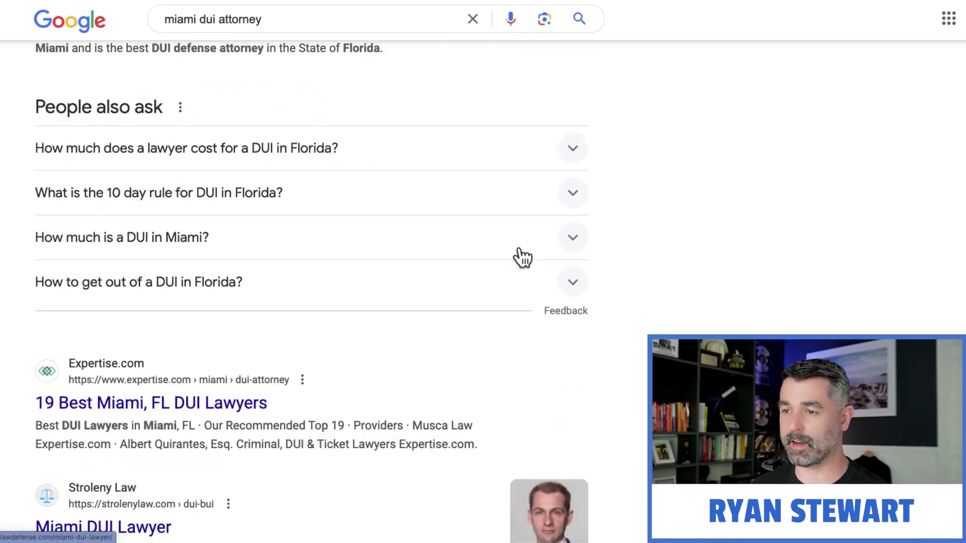
scroll(506, 244, "down", 5)
scroll(506, 244, "up", 20)
scroll(507, 245, "up", 12)
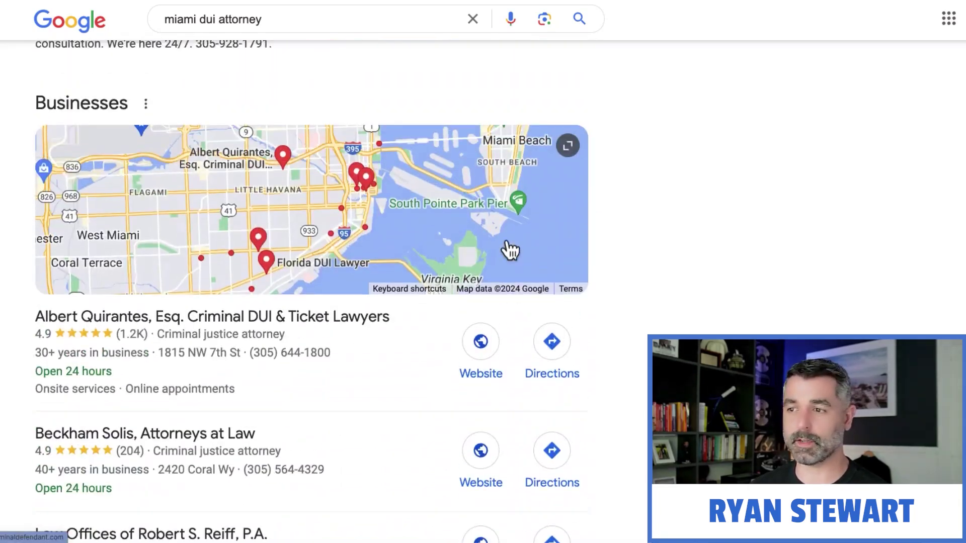
scroll(634, 246, "down", 10)
scroll(633, 246, "down", 9)
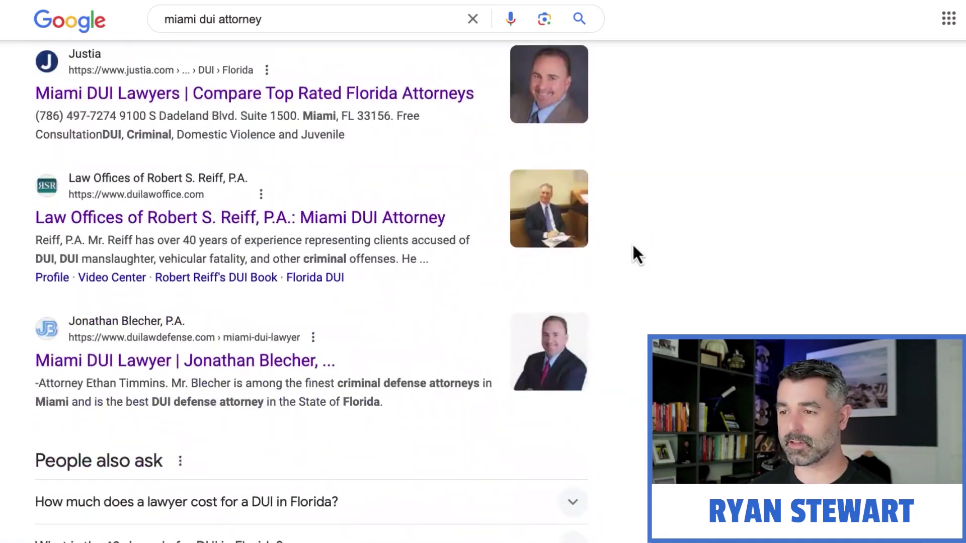
scroll(626, 252, "up", 1)
scroll(425, 166, "up", 1)
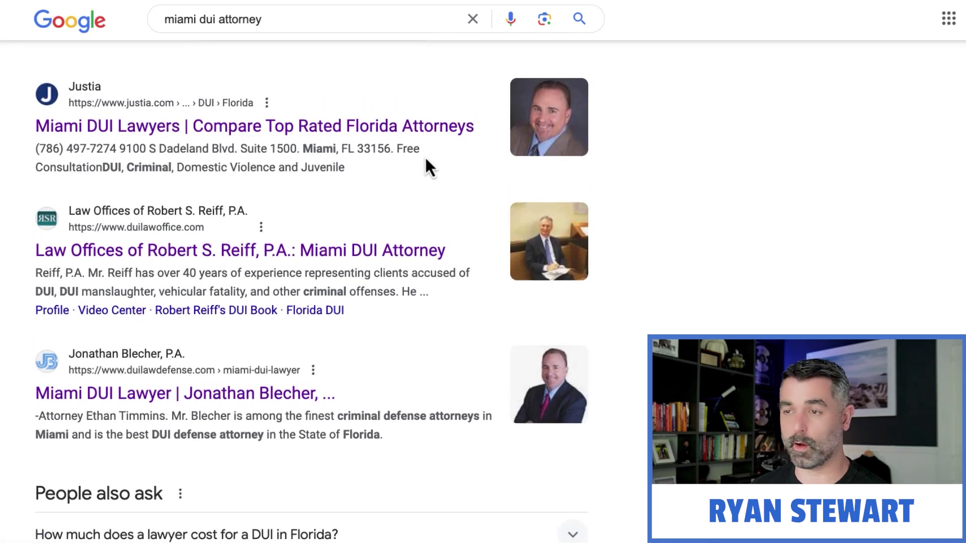
scroll(338, 75, "up", 1)
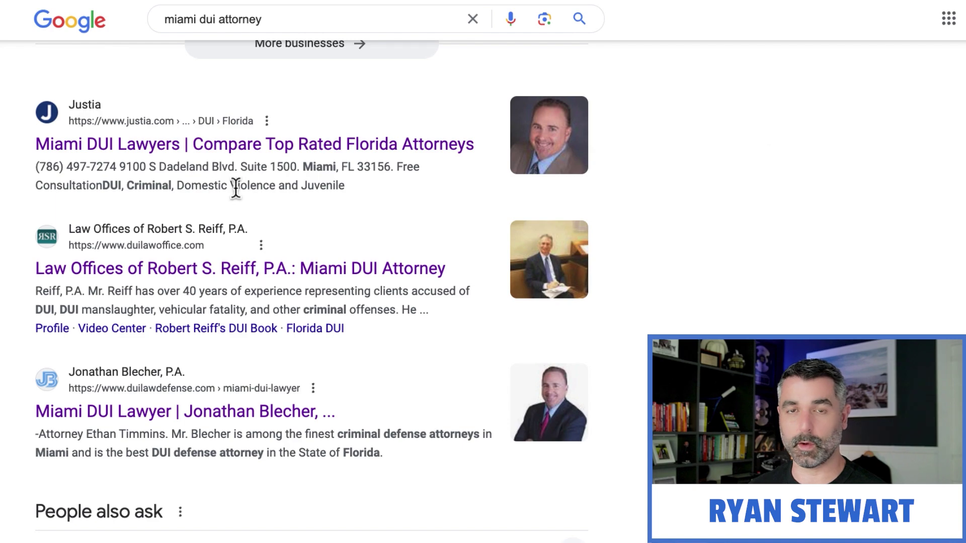
scroll(35, 141, "up", 15)
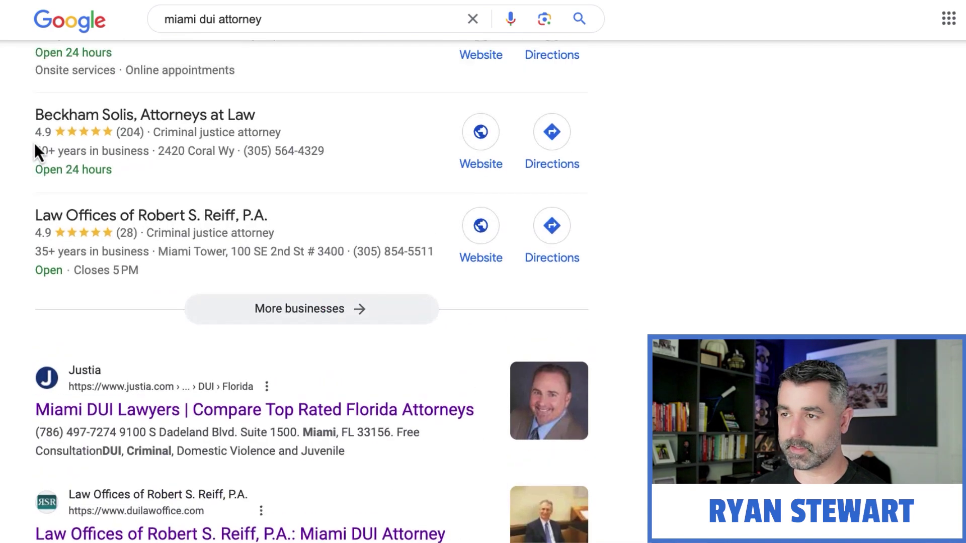
scroll(100, 213, "down", 4)
scroll(116, 224, "down", 8)
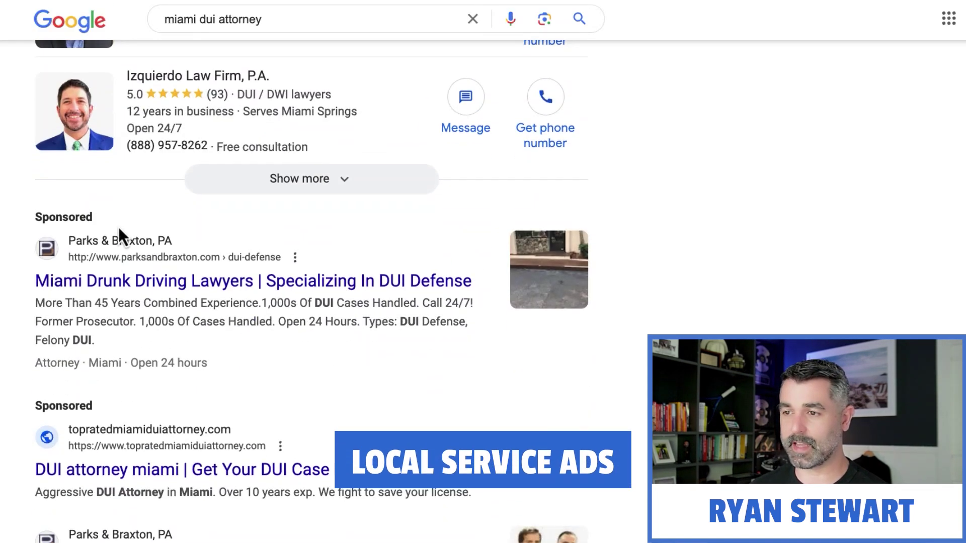
scroll(120, 234, "down", 6)
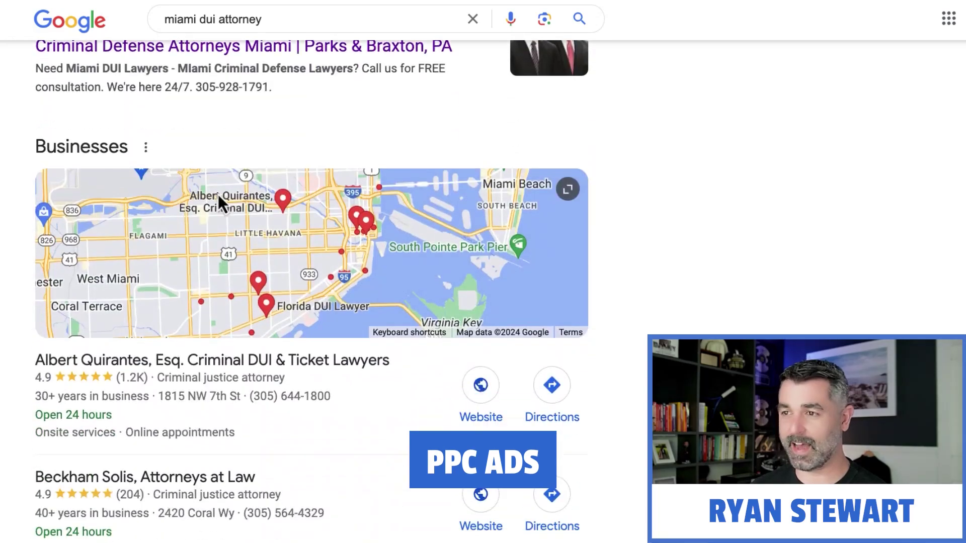
scroll(628, 277, "down", 2)
scroll(627, 276, "down", 1)
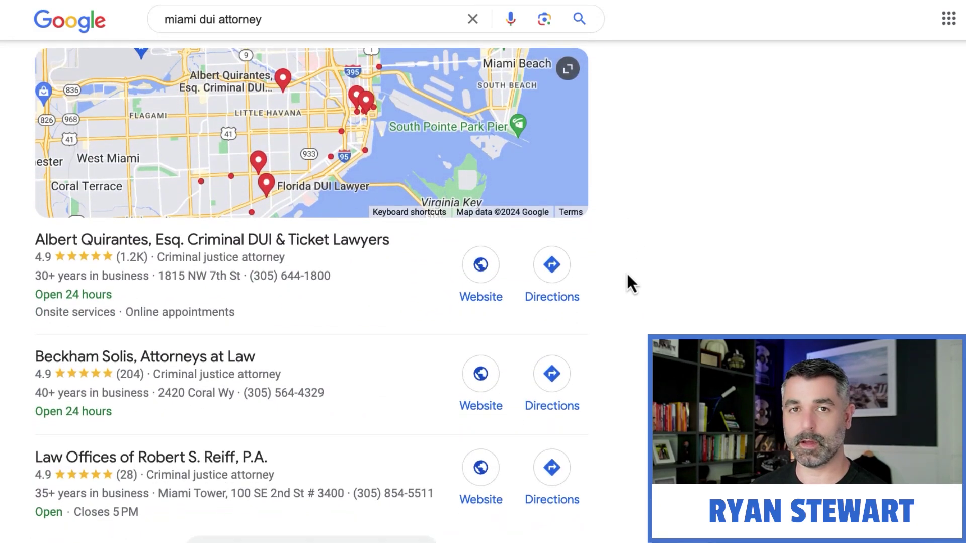
scroll(626, 272, "down", 9)
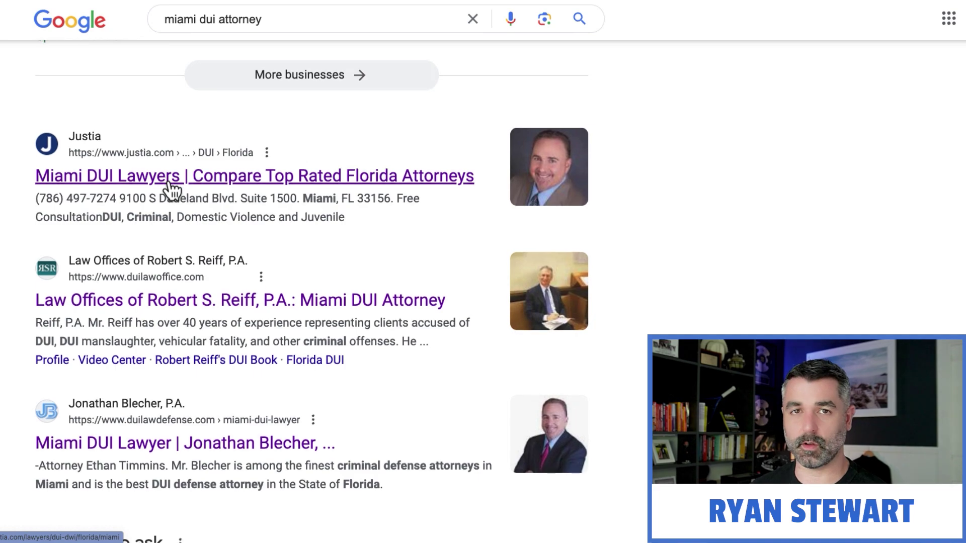
scroll(171, 189, "down", 1)
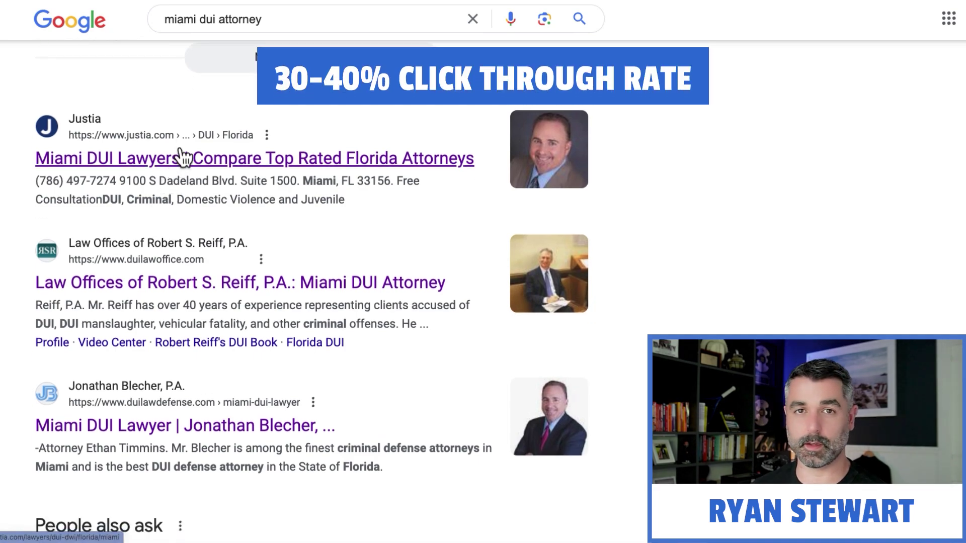
scroll(177, 149, "up", 15)
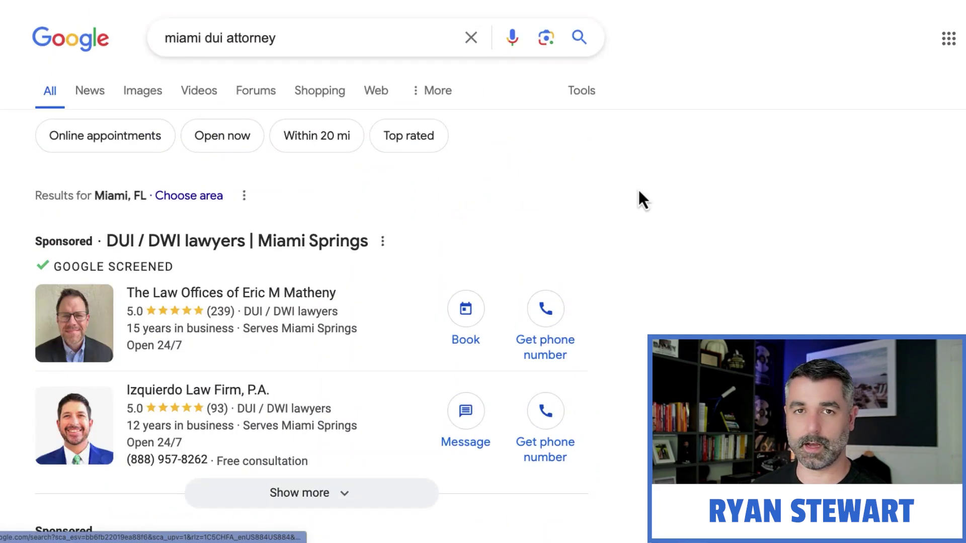
Scroll the 'miami dui attorney' results past the sponsored ads and map pack
scroll(629, 186, "down", 8)
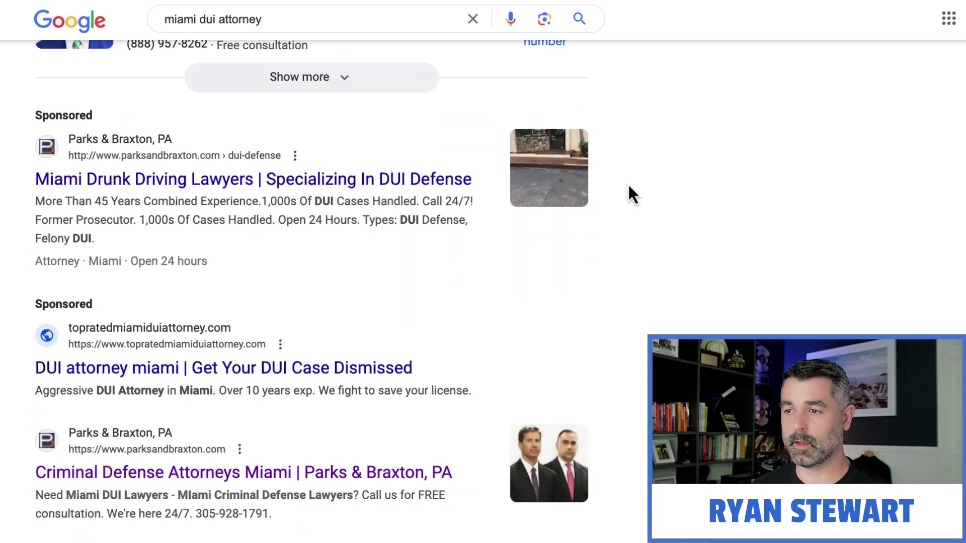
scroll(629, 179, "down", 7)
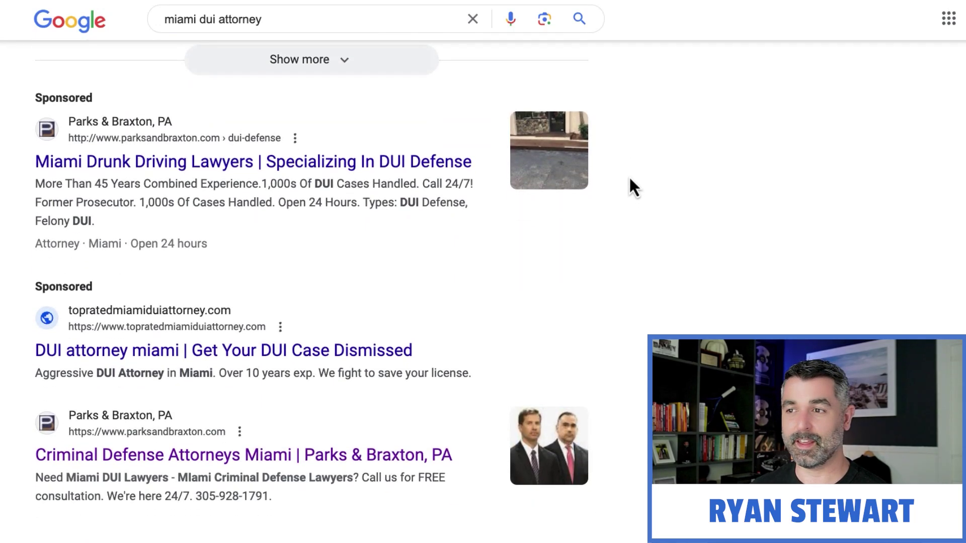
scroll(600, 207, "down", 4)
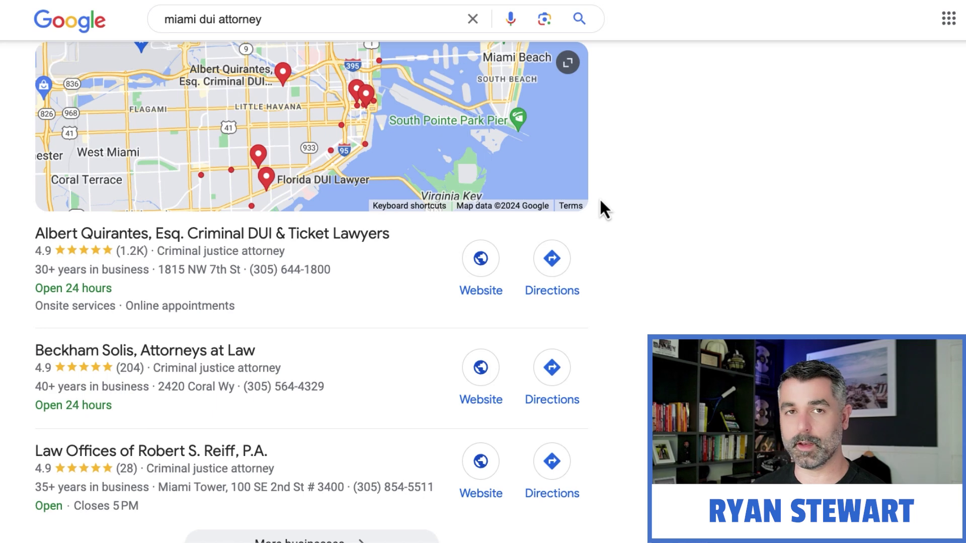
scroll(600, 192, "up", 1)
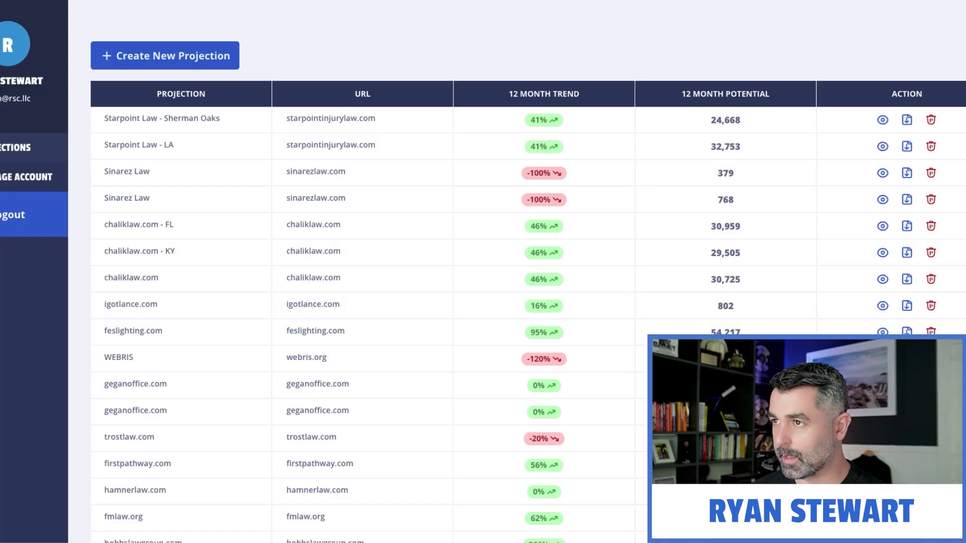
Create a new projection named dgonz.com, report type domain, with dgonz.com as target domain
left_click(226, 60)
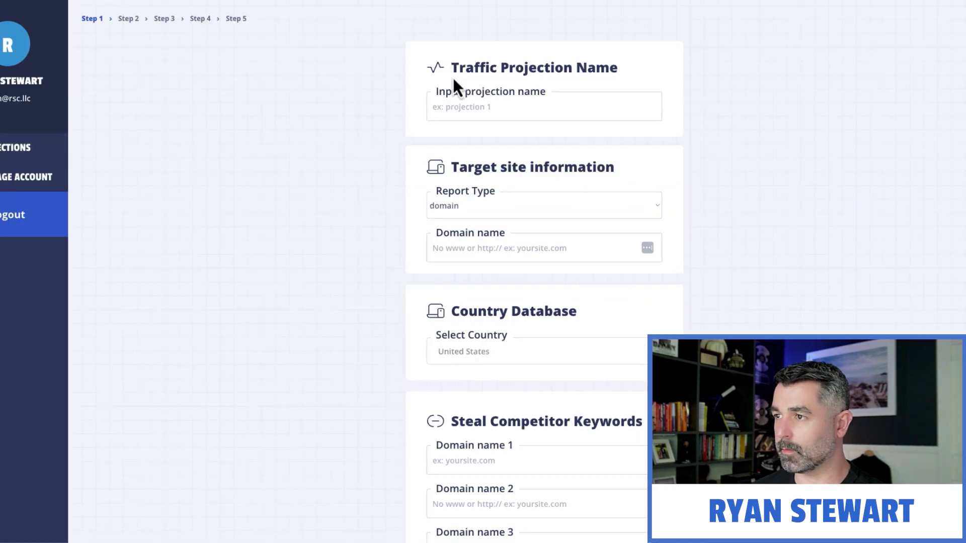
left_click(487, 113)
type("https://www.dronz.com/")
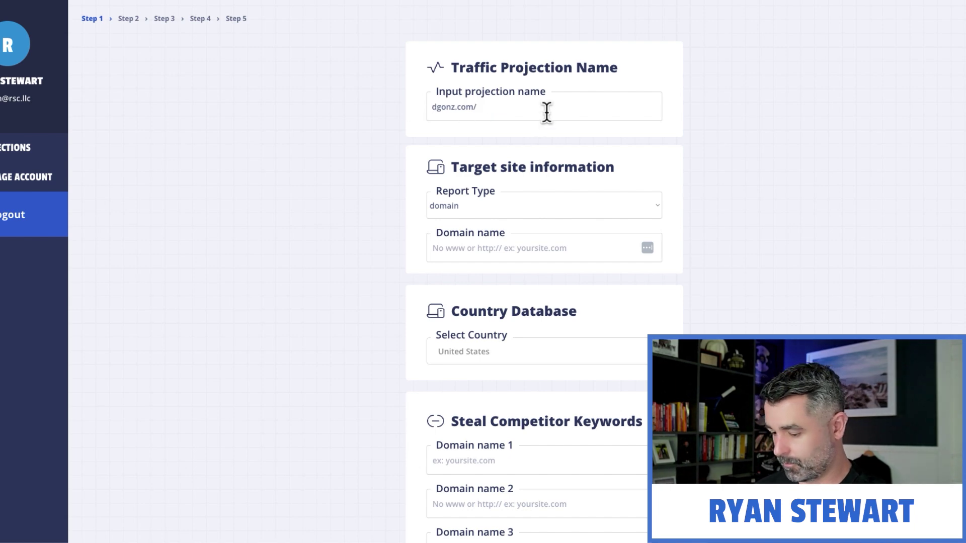
left_click(567, 212)
left_click(587, 252)
left_click(578, 248)
type("dgonz.com")
scroll(639, 287, "down", 2)
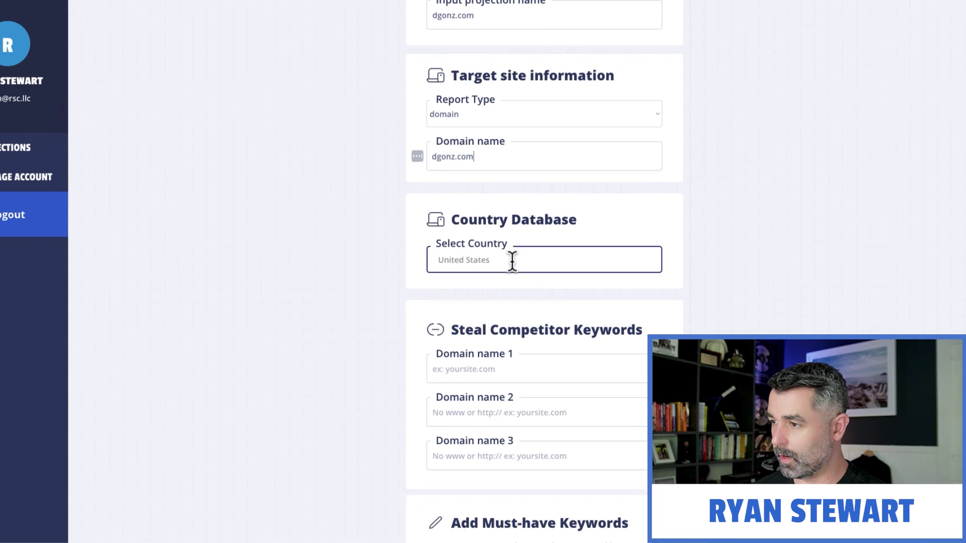
scroll(511, 263, "down", 2)
scroll(508, 282, "down", 1)
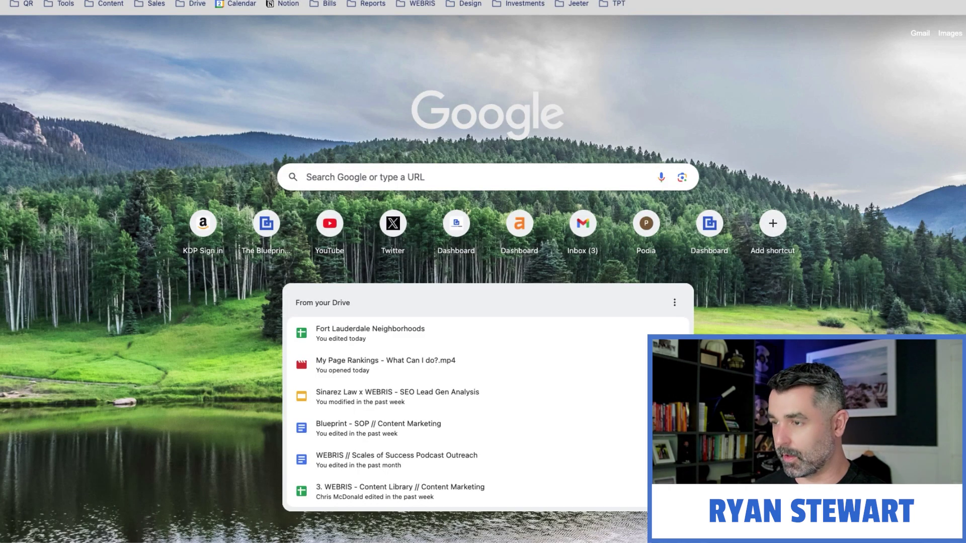
Search Google for 'miami dui attorney' and scroll down the results
type("miami")
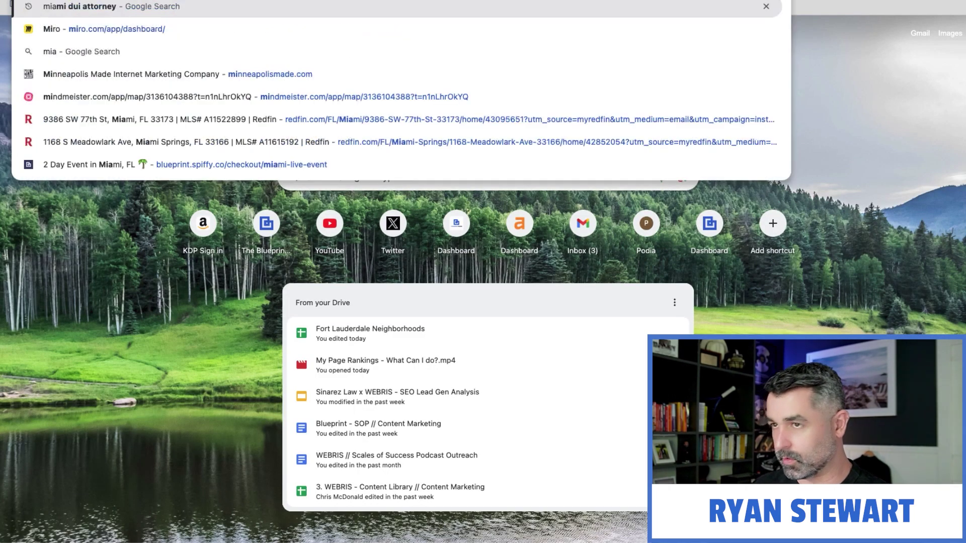
key("Return")
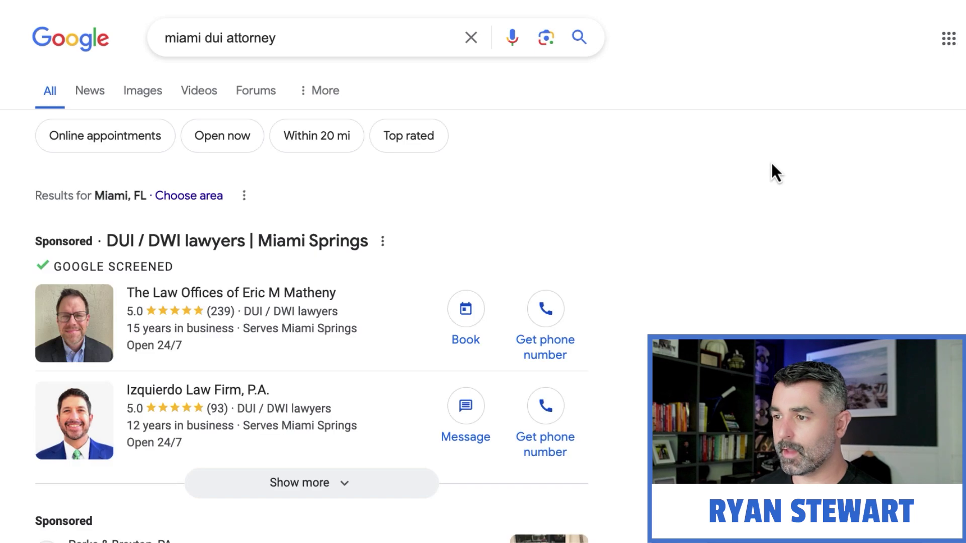
scroll(776, 151, "down", 8)
scroll(770, 165, "down", 12)
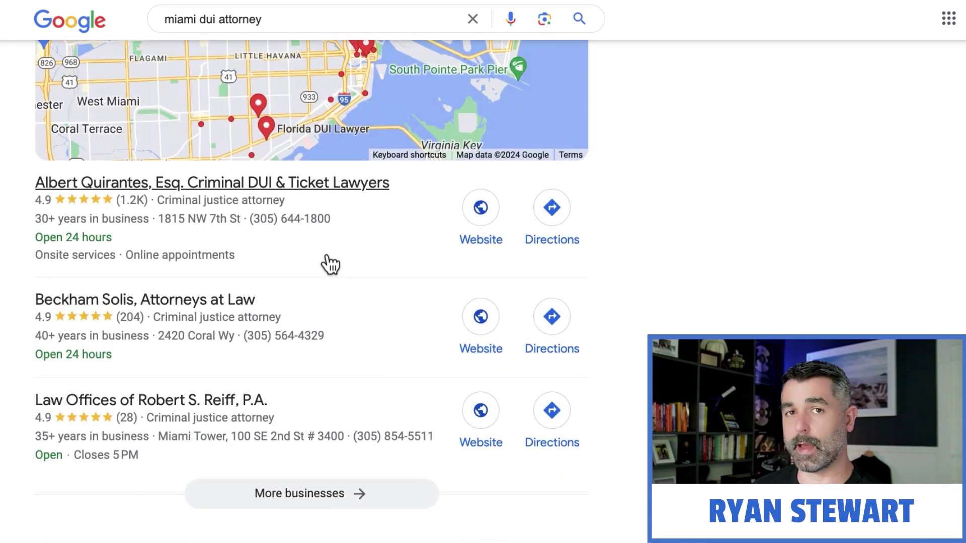
scroll(642, 153, "down", 9)
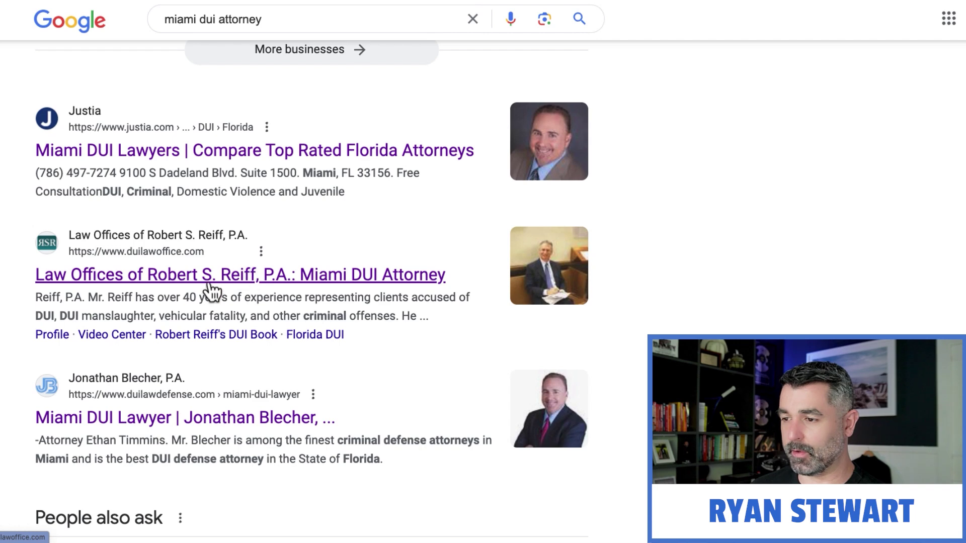
Visit the duilawdefense.com competitor homepage, then return to the duilawoffice.com homepage
left_click(169, 419)
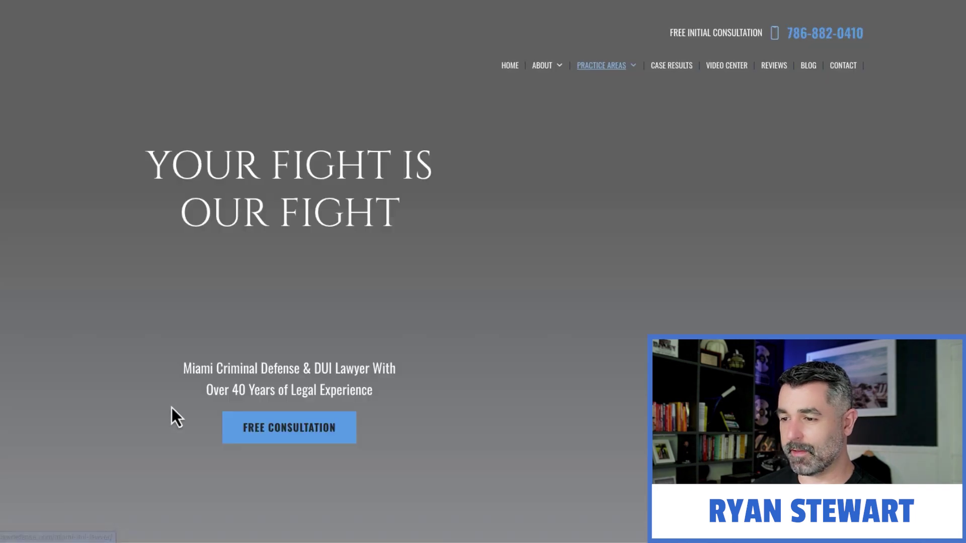
left_click(216, 64)
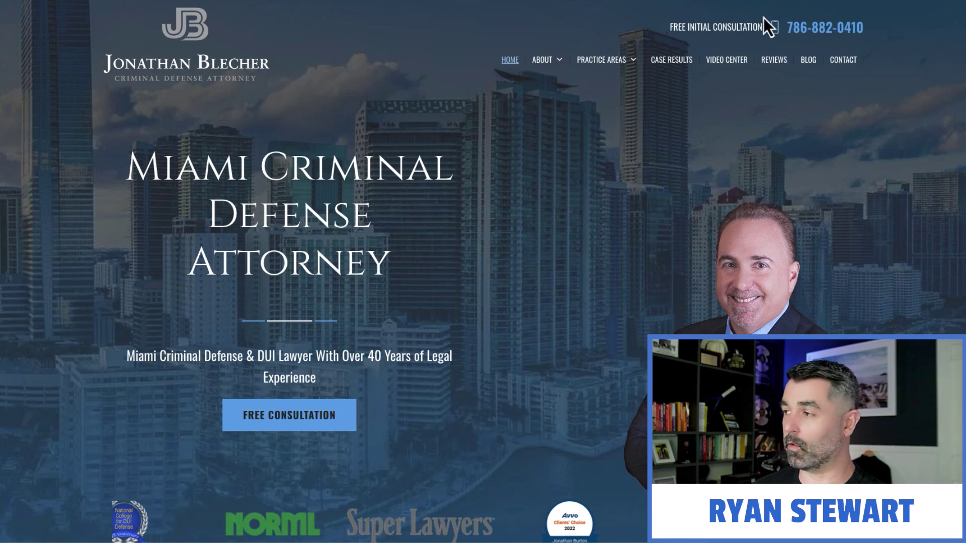
left_click_drag(931, 36, 785, 27)
left_click(892, 60)
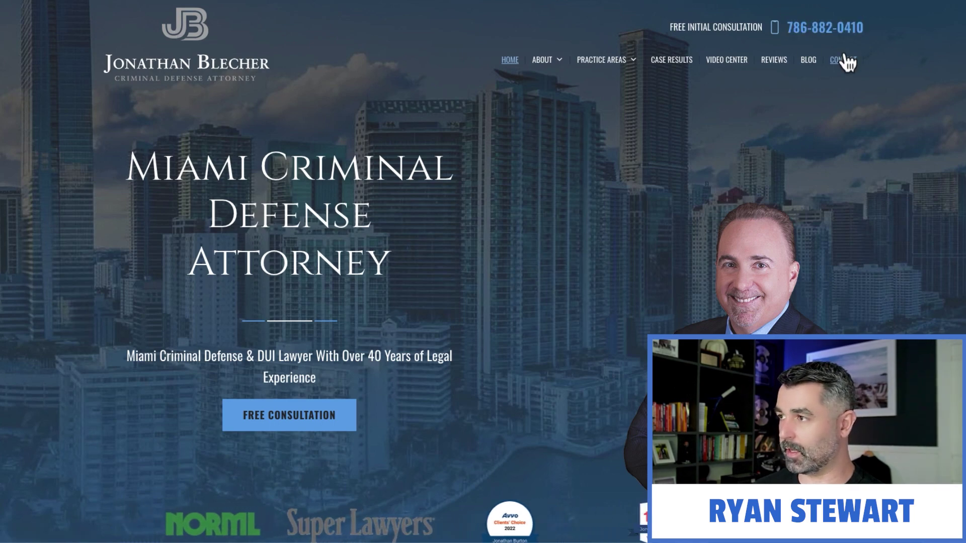
key("alt+Left")
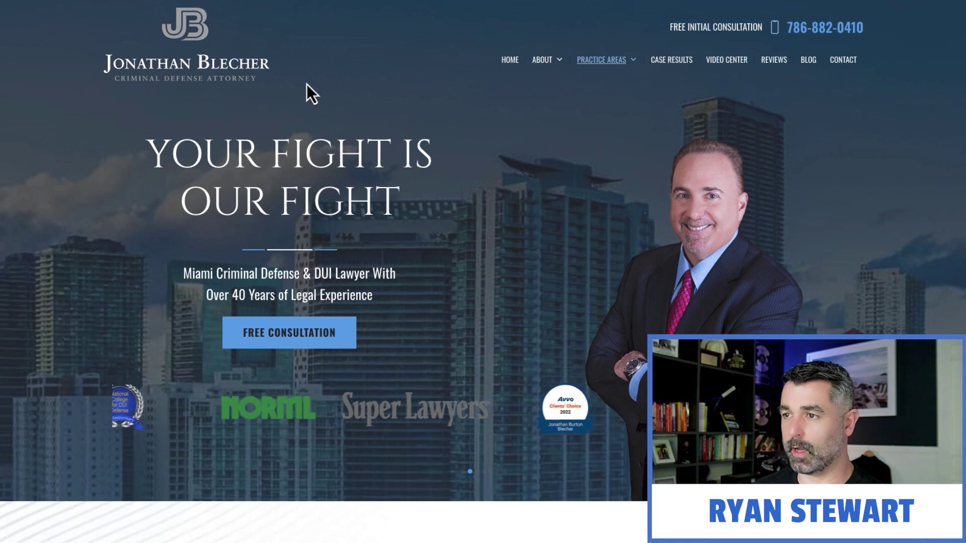
key("alt+Left")
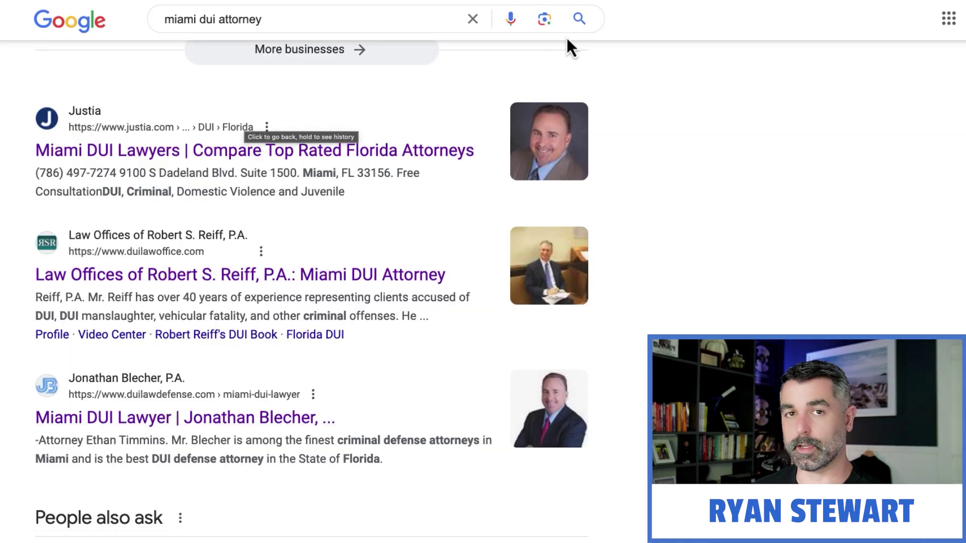
key("alt+Right")
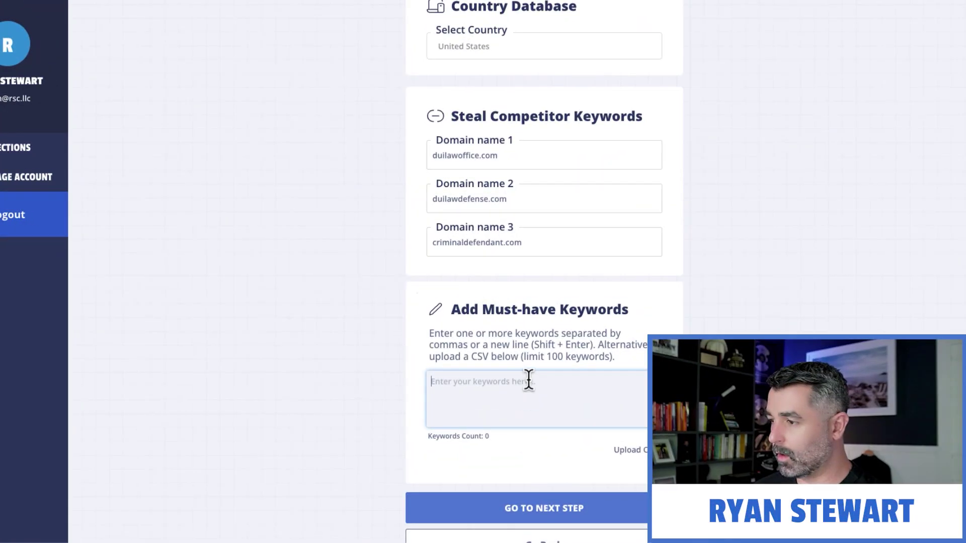
Look up 'miami dui', list all 45 related keywords, and copy 'miami dui attorney'
scroll(528, 379, "down", 3)
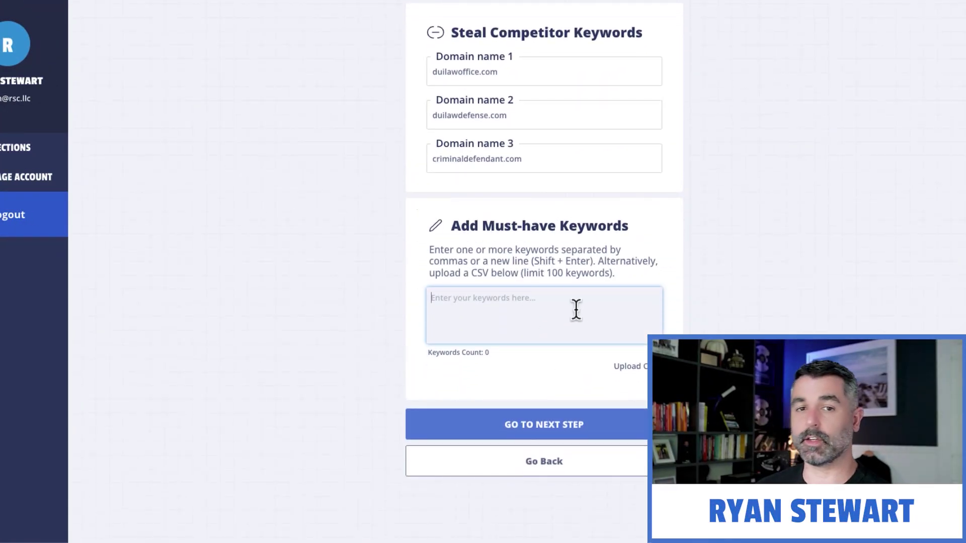
type("miam")
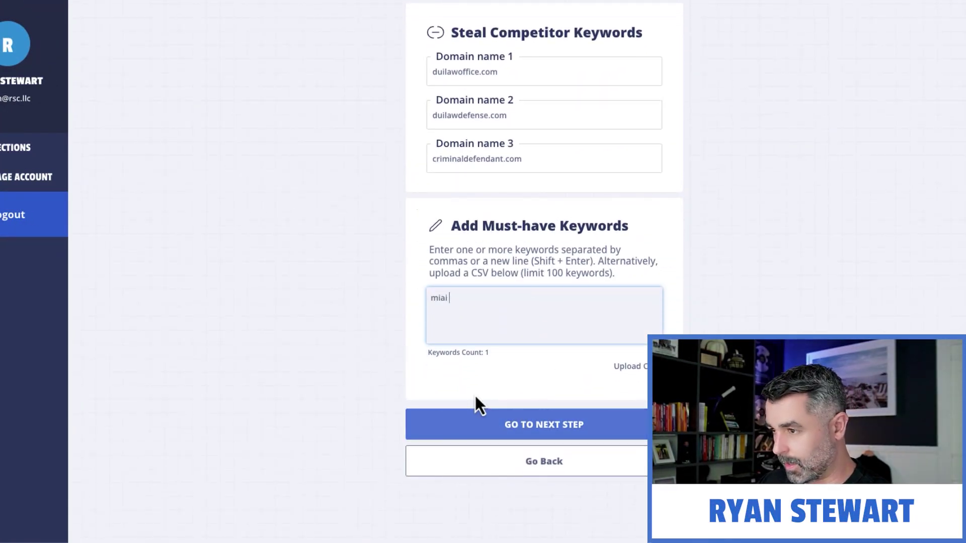
type("i dui")
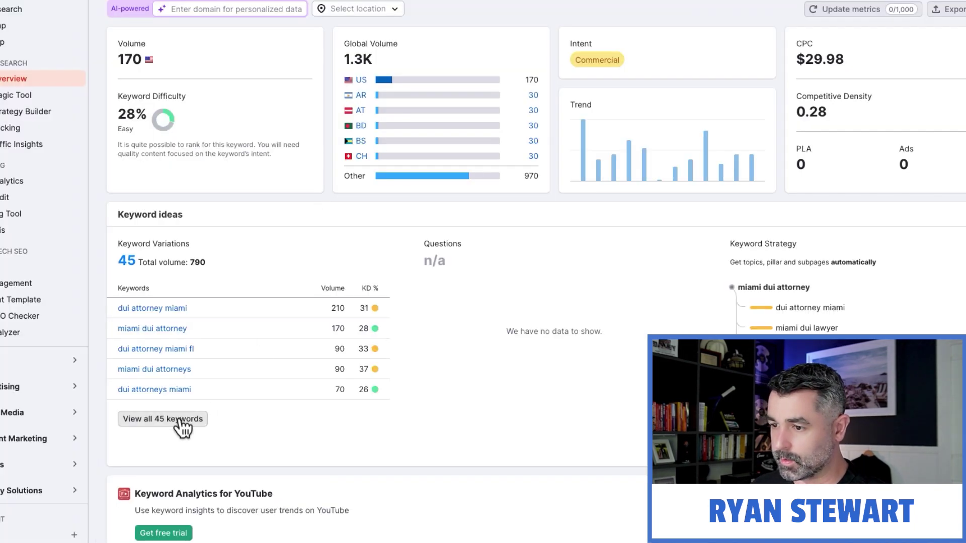
left_click(179, 425)
scroll(387, 227, "down", 2)
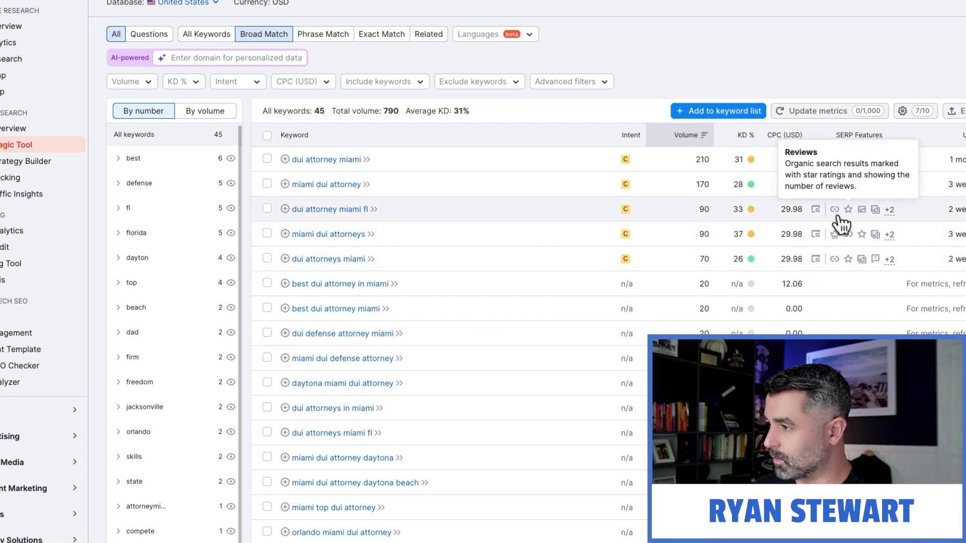
left_click_drag(382, 185, 292, 188)
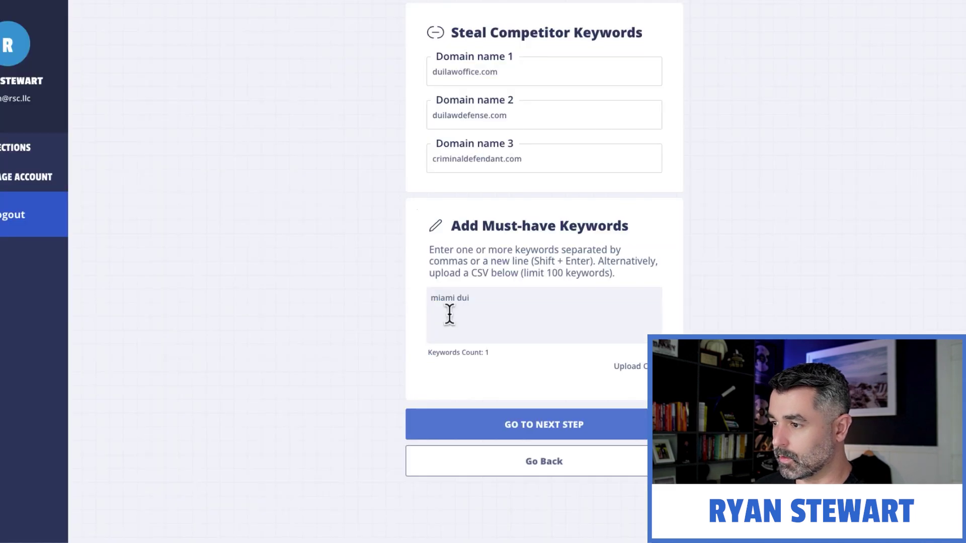
Enter must-have keywords 'miami dui attorney' and 'dui attorneys in miami', then continue to the overview charts
left_click_drag(449, 315, 446, 302)
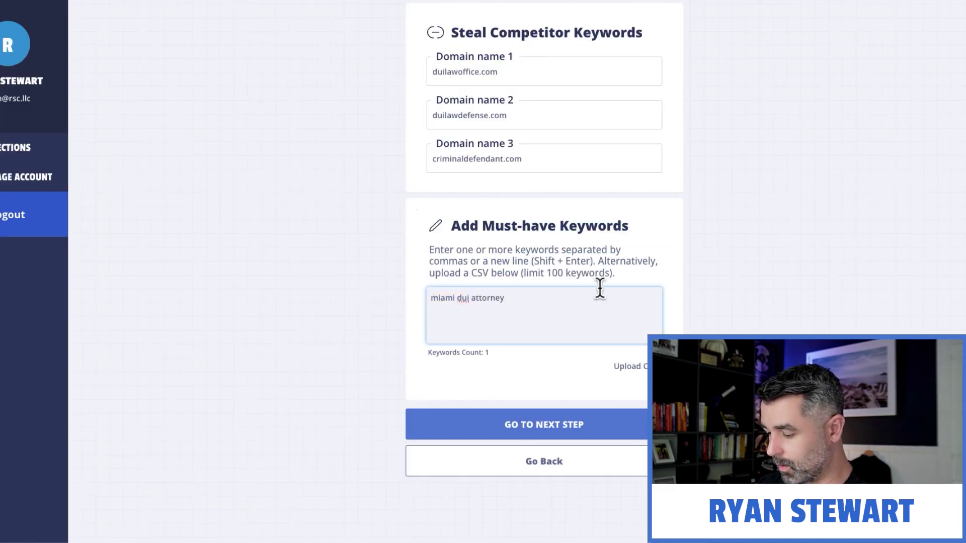
key("shift+Return")
type("dui attorneys in miami")
left_click(537, 429)
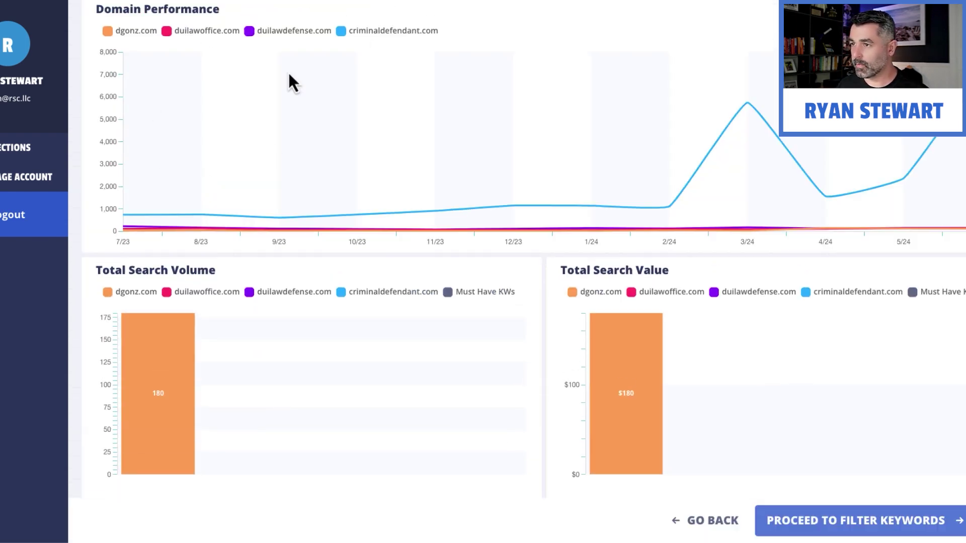
Toggle the Domain Performance legend lines, ending with only dgonz.com visible
scroll(271, 131, "up", 2)
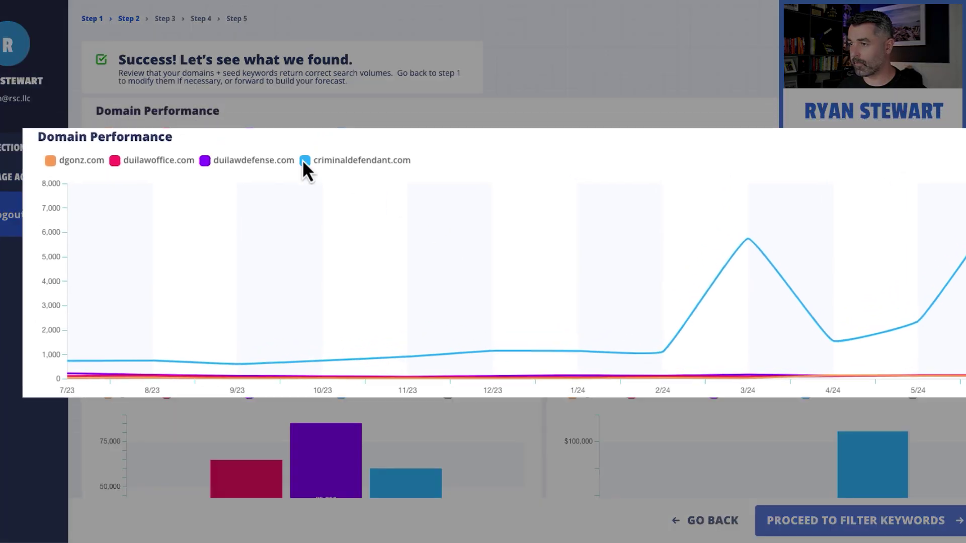
left_click(291, 134)
left_click(225, 134)
left_click(151, 133)
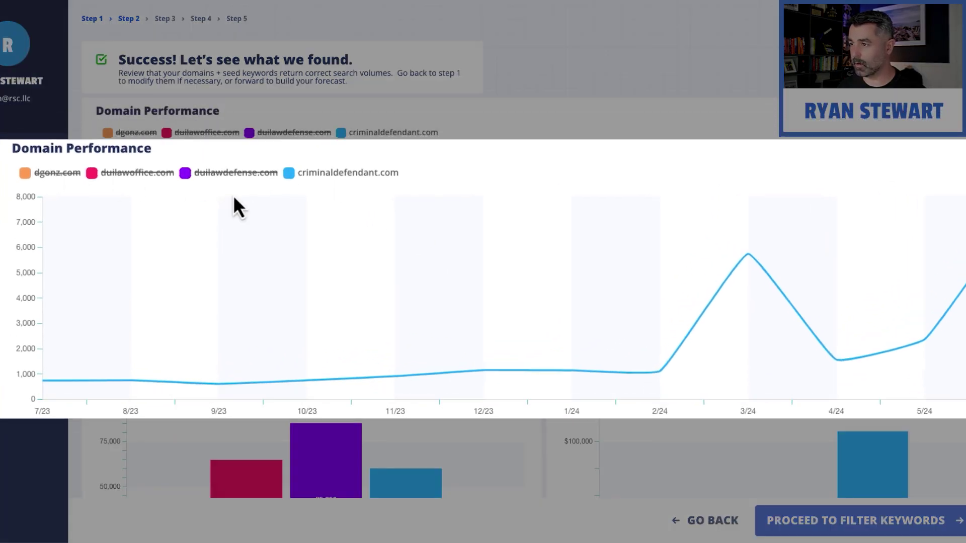
left_click(392, 134)
left_click(291, 134)
left_click(212, 134)
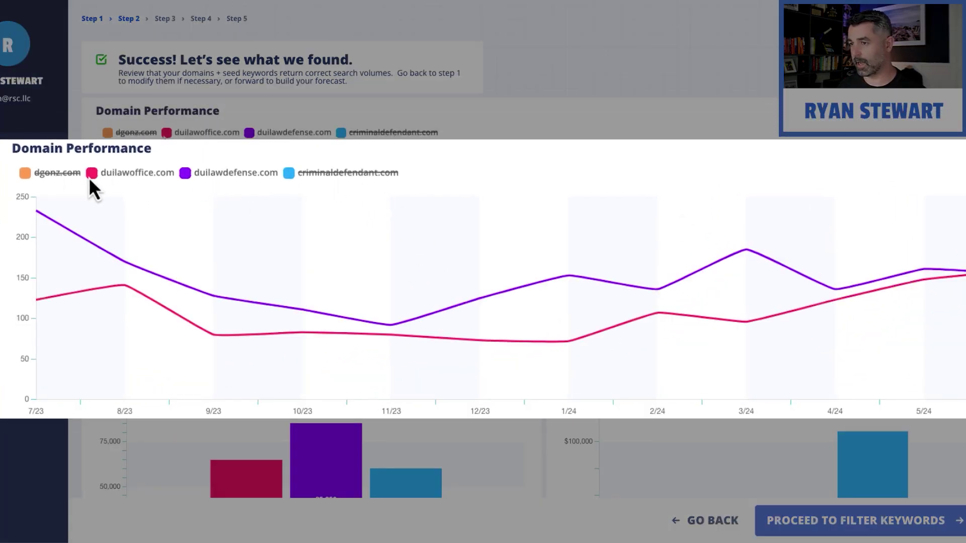
left_click(138, 133)
left_click(207, 134)
left_click(294, 133)
left_click(362, 134)
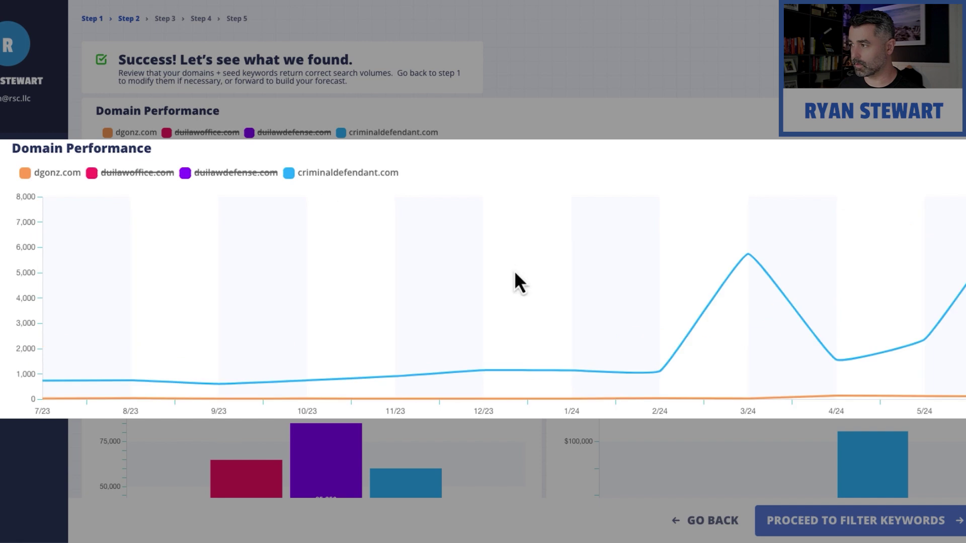
left_click(389, 143)
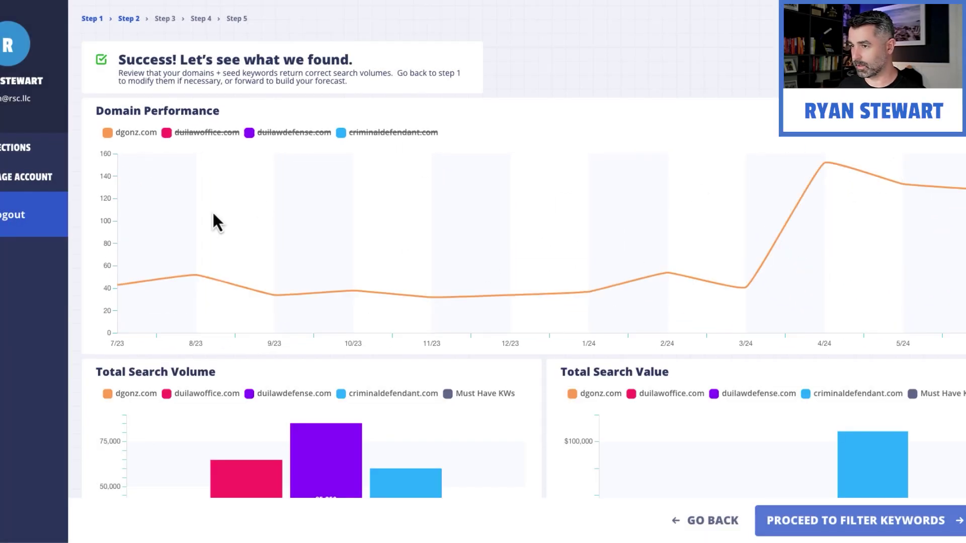
scroll(301, 189, "down", 5)
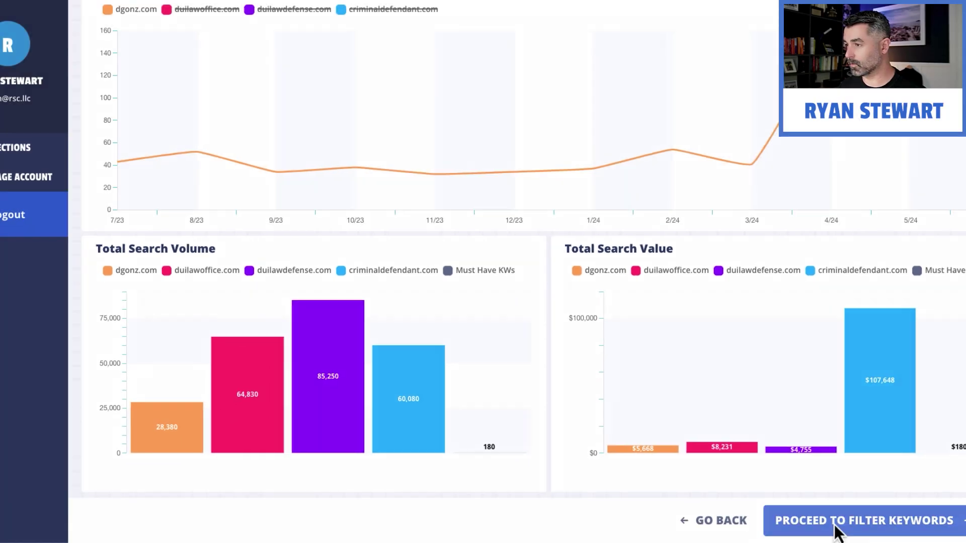
Move to keyword filtering and scroll the table of dgonz.com's 84 keywords
left_click(834, 526)
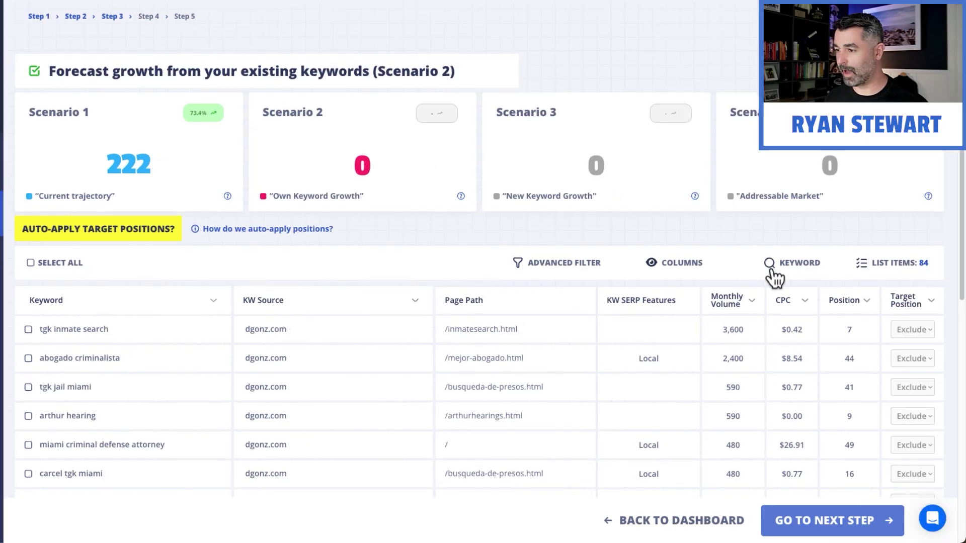
scroll(668, 273, "down", 1)
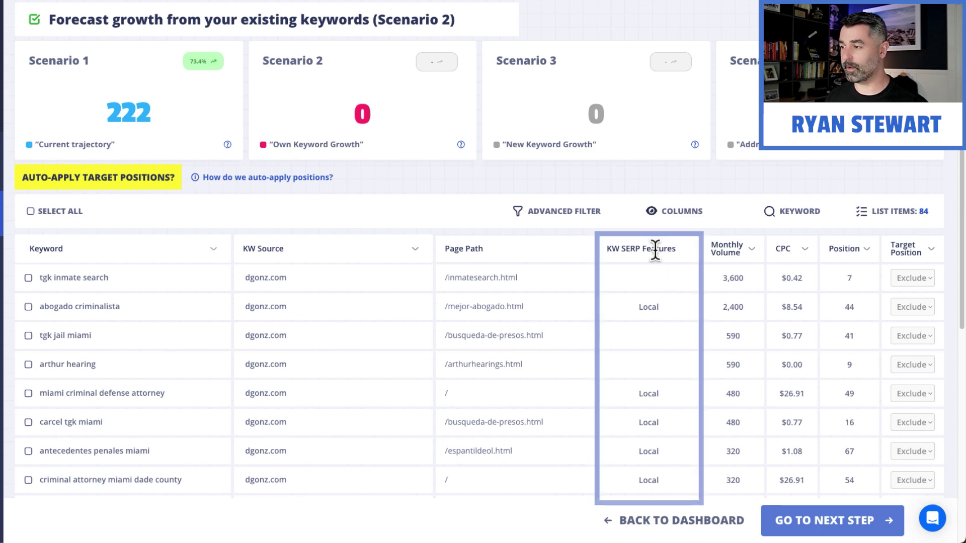
scroll(557, 216, "down", 1)
Filter to the 32 Local SERP-feature keywords and open miami criminal defense attorney's target positions
left_click(562, 194)
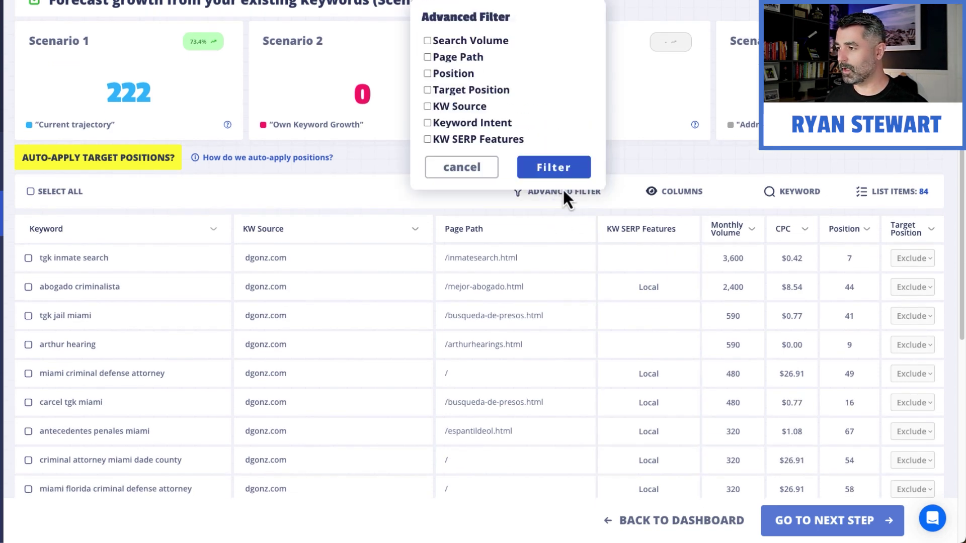
left_click(481, 187)
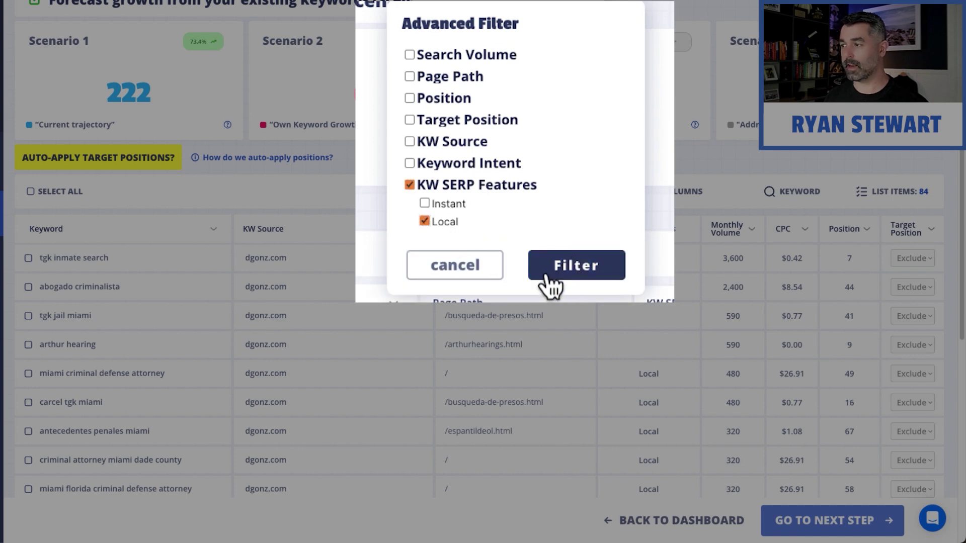
left_click(567, 199)
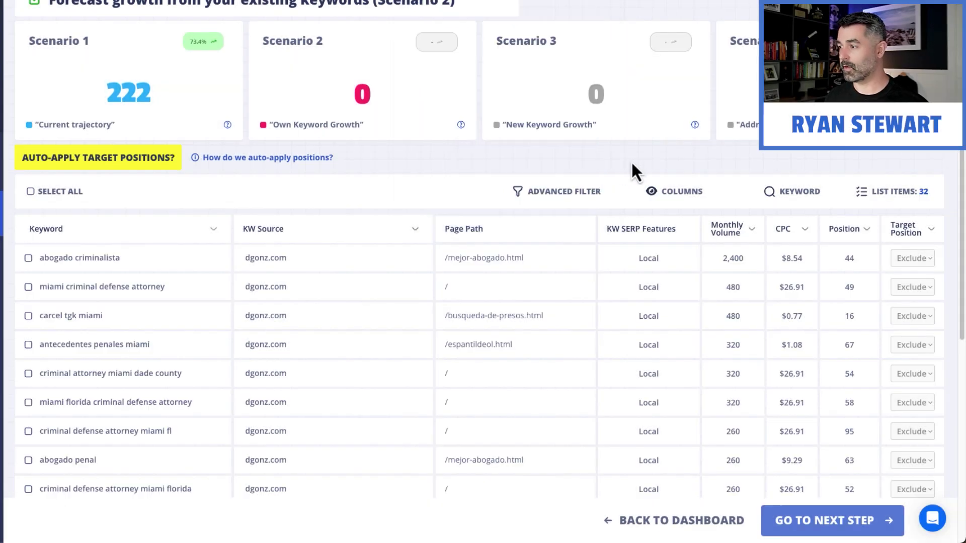
scroll(639, 257, "down", 1)
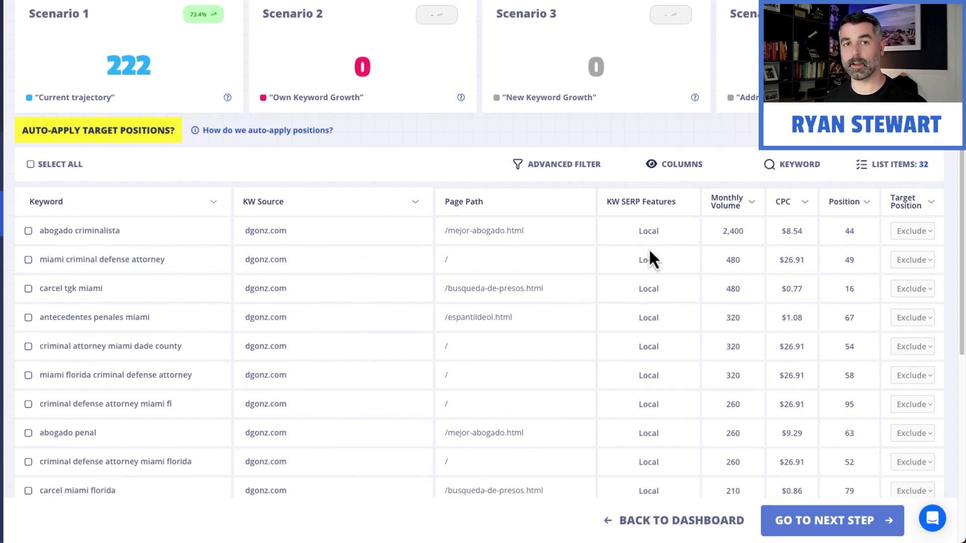
scroll(649, 249, "down", 1)
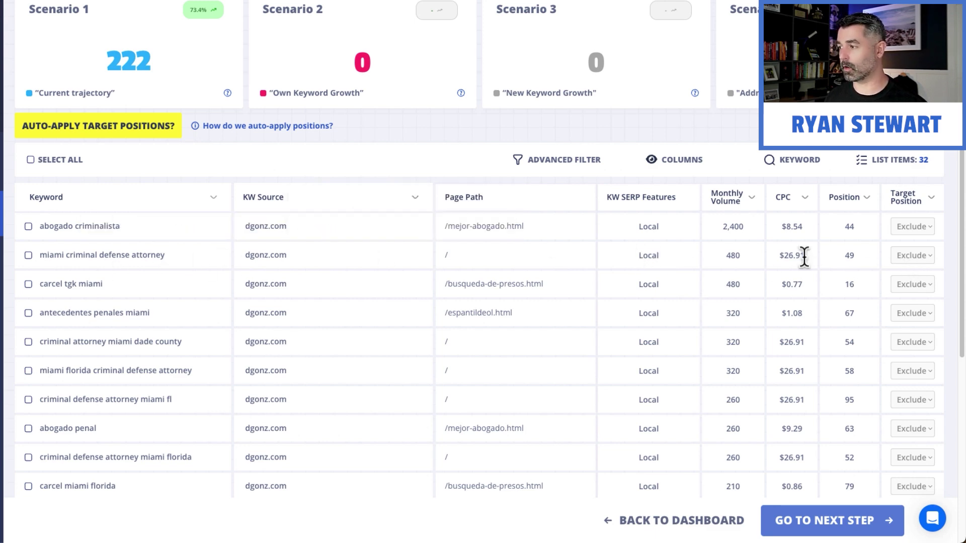
scroll(685, 247, "up", 1)
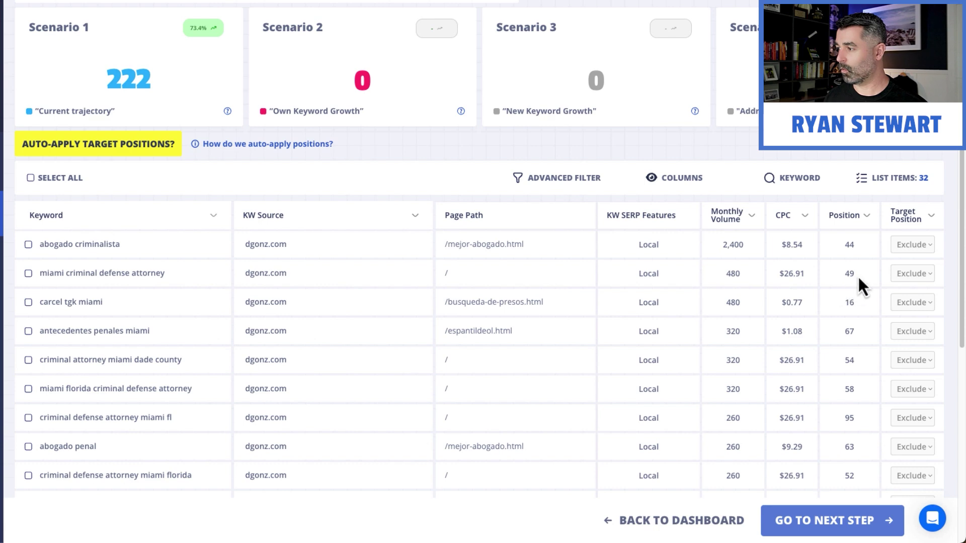
left_click(911, 275)
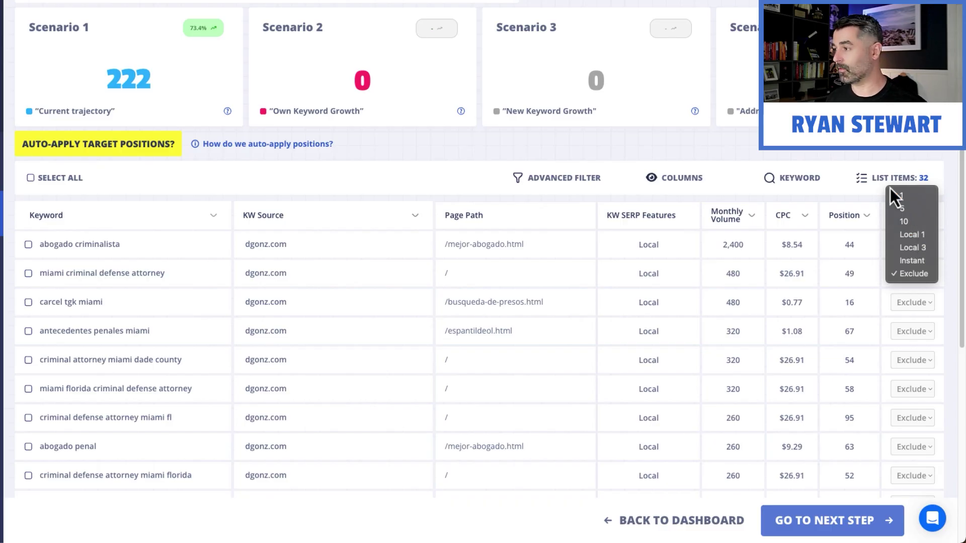
left_click(849, 201)
scroll(452, 171, "up", 2)
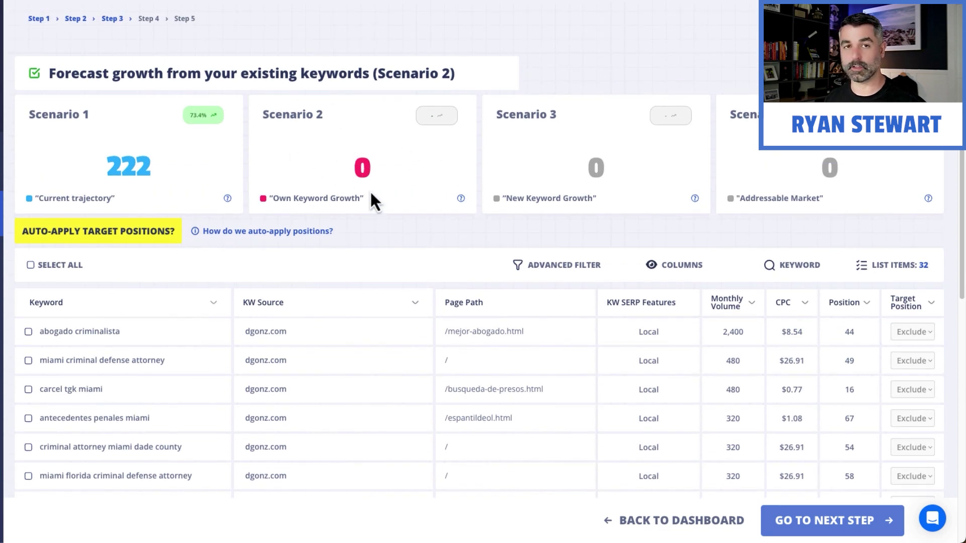
scroll(328, 253, "down", 2)
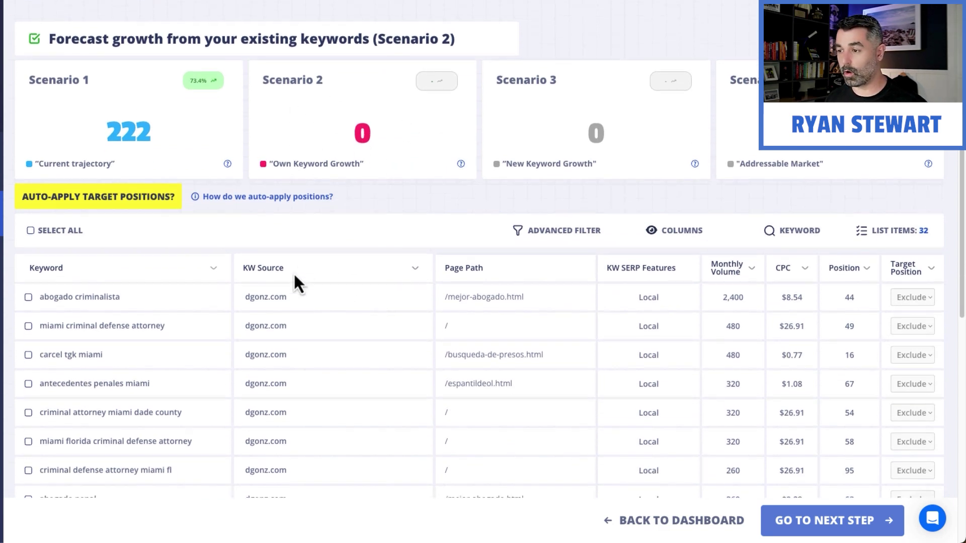
scroll(283, 269, "down", 2)
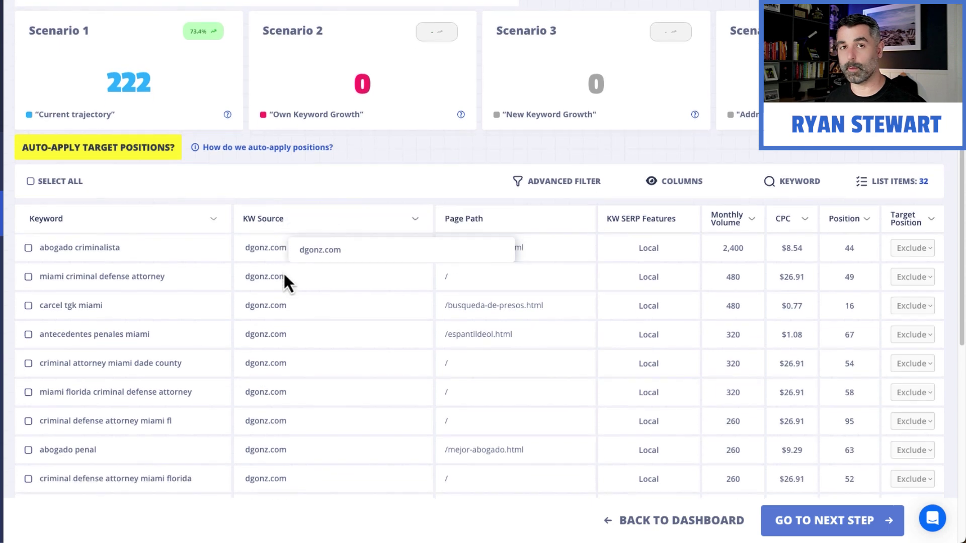
scroll(283, 268, "down", 1)
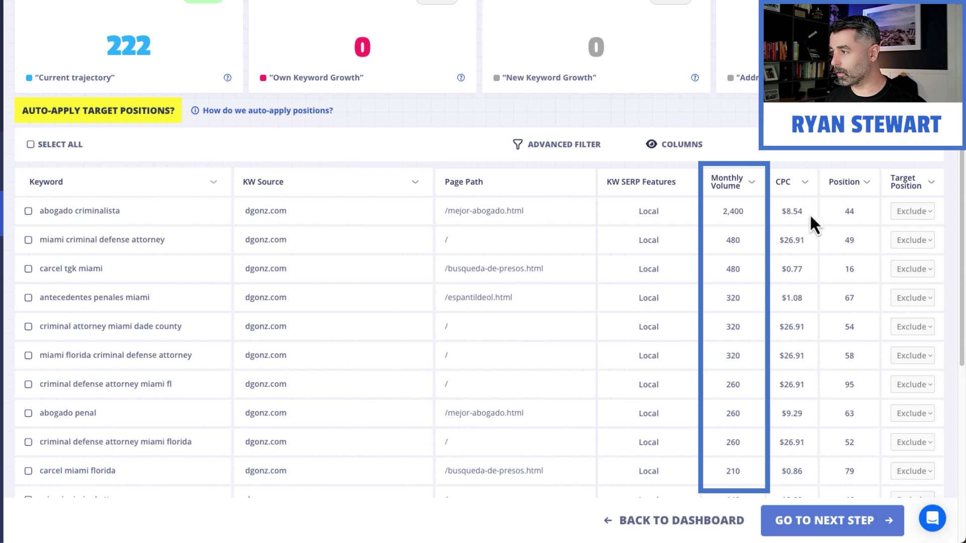
scroll(850, 197, "down", 1)
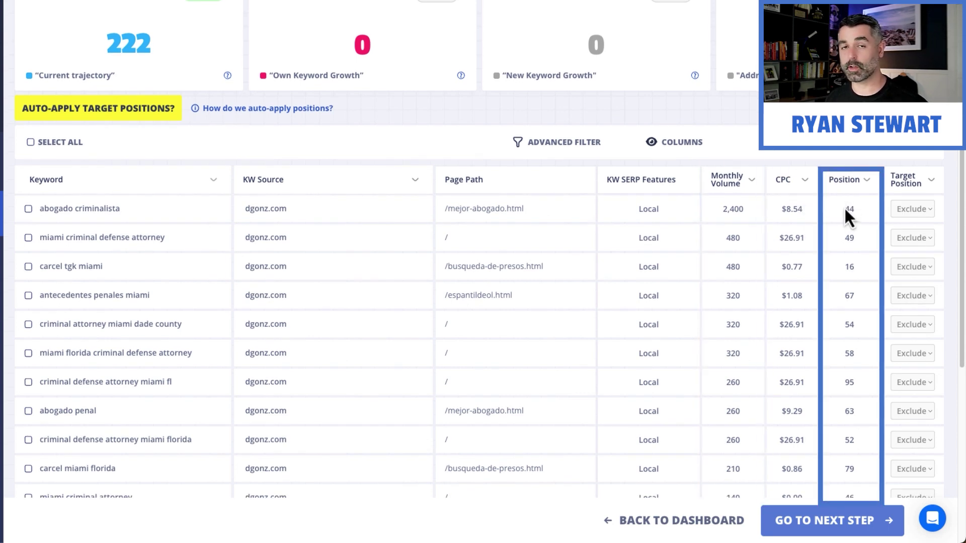
scroll(185, 200, "up", 1)
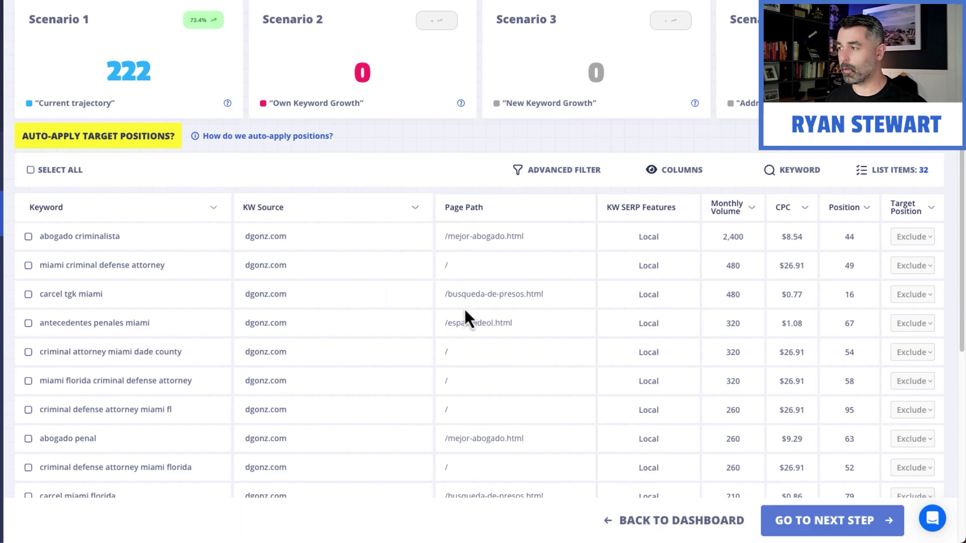
scroll(749, 271, "down", 7)
scroll(844, 236, "up", 8)
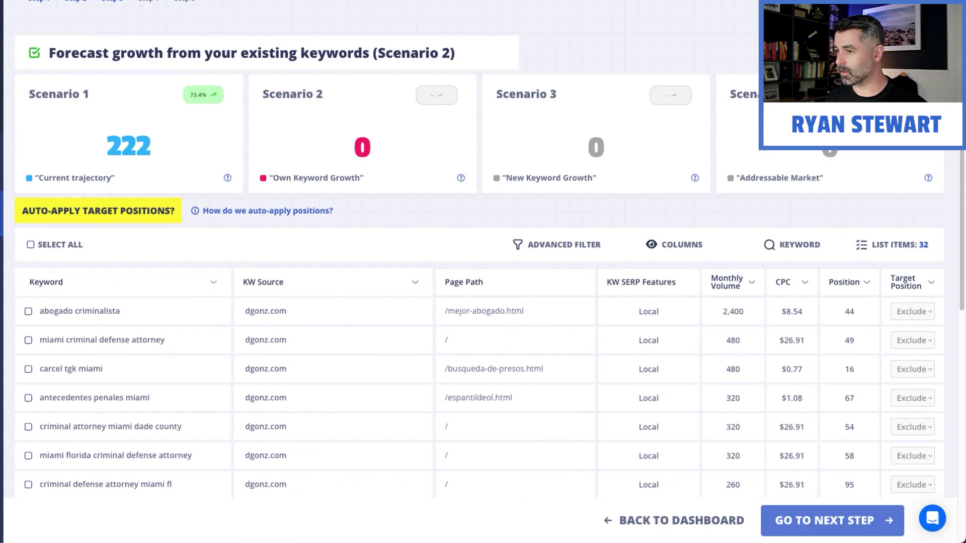
Auto-apply target positions, confirming the overwrite, so Scenario 2 Own Keyword Growth reads 314
left_click(152, 213)
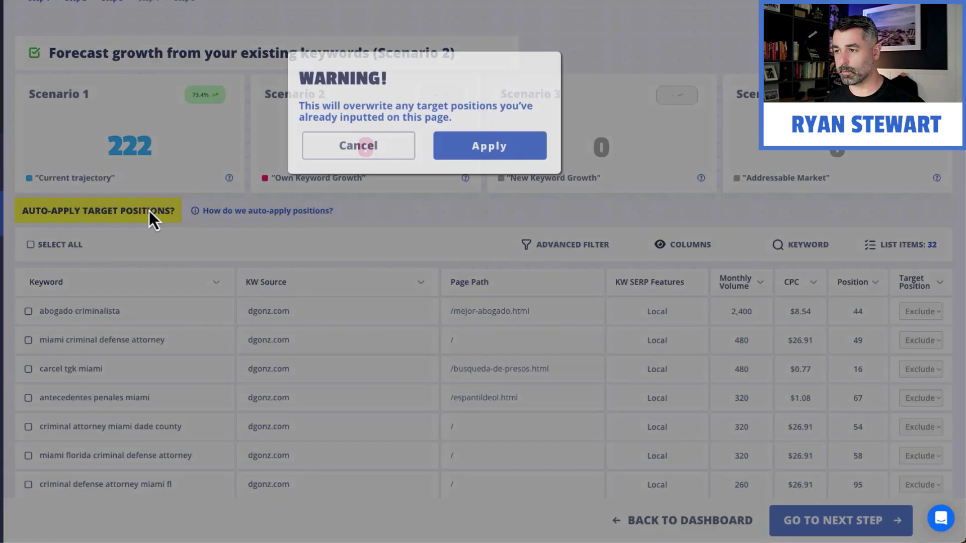
left_click(492, 146)
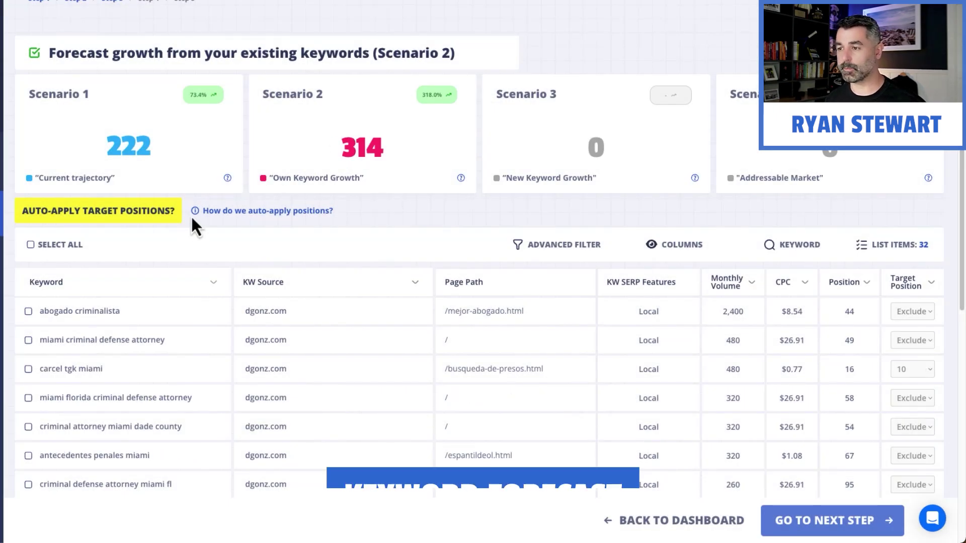
mouse_move(221, 217)
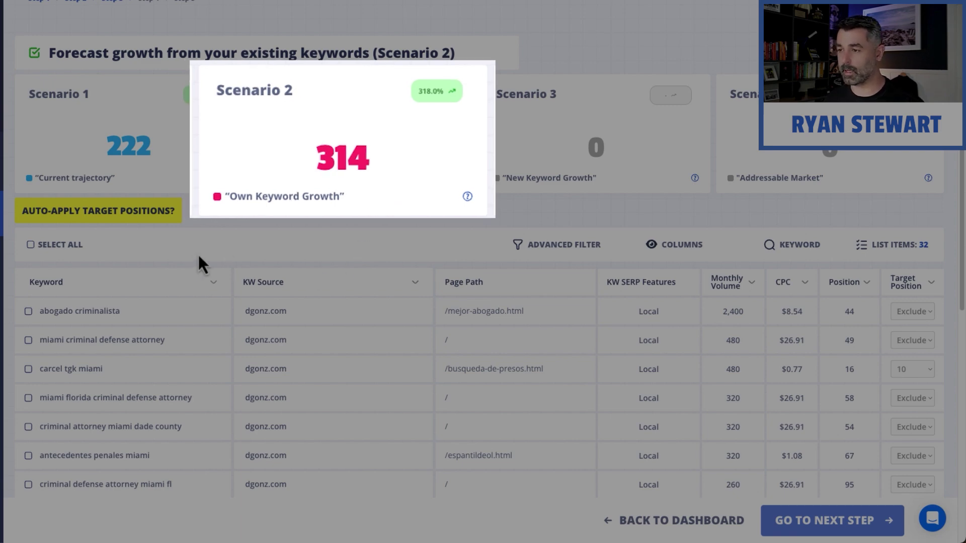
scroll(679, 271, "down", 3)
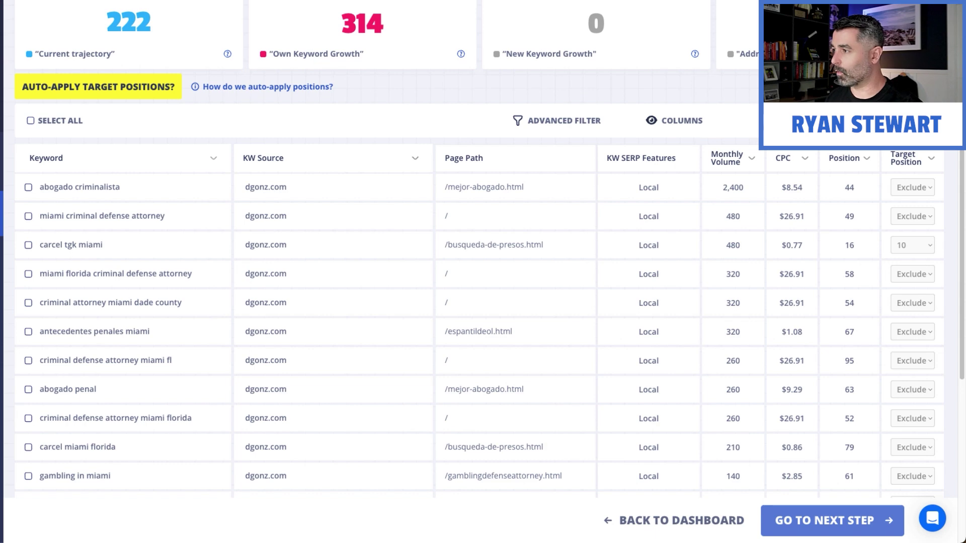
Filter the keyword table to the 27 'miami' keywords
left_click(770, 120)
left_click(702, 46)
type("miami")
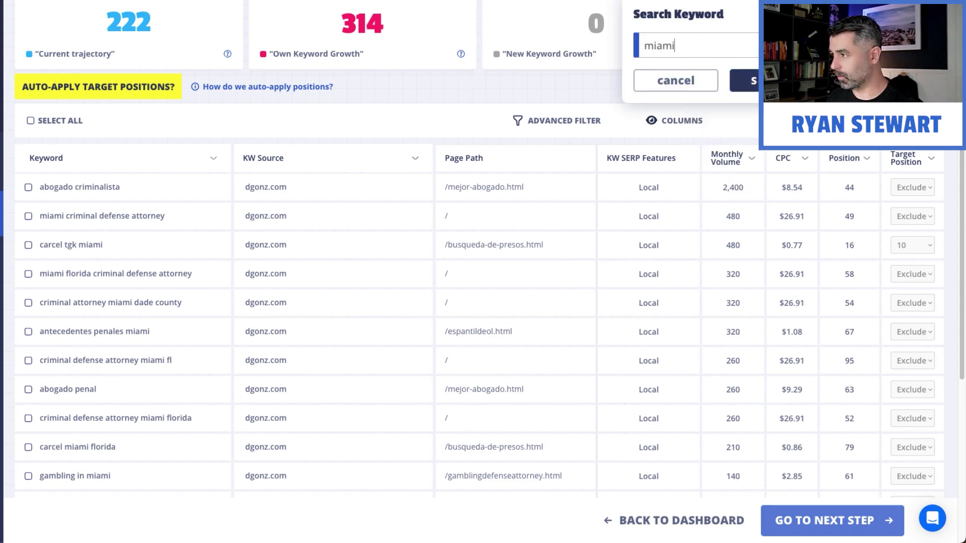
left_click(744, 81)
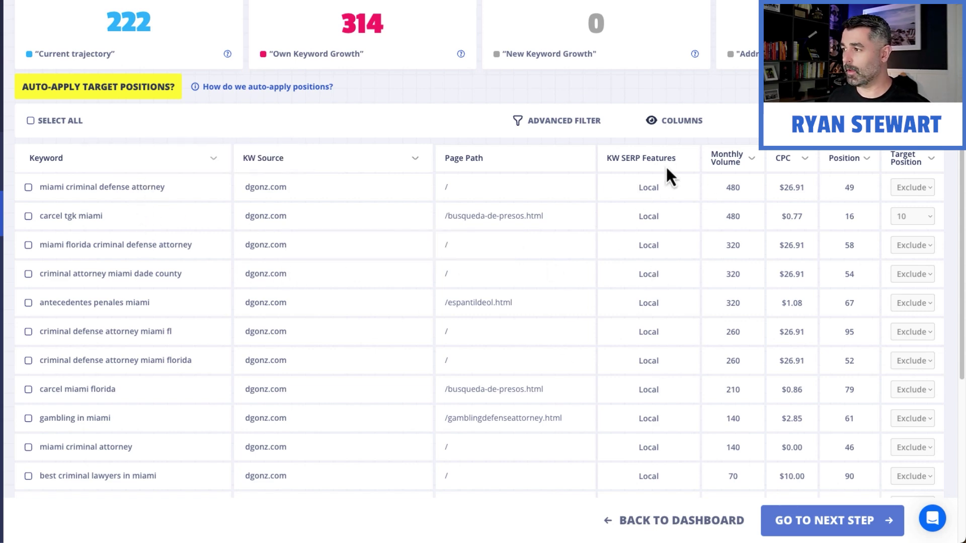
Bulk-set all 27 miami keywords to target Local 1, lifting Scenario 2 to 939
left_click(30, 121)
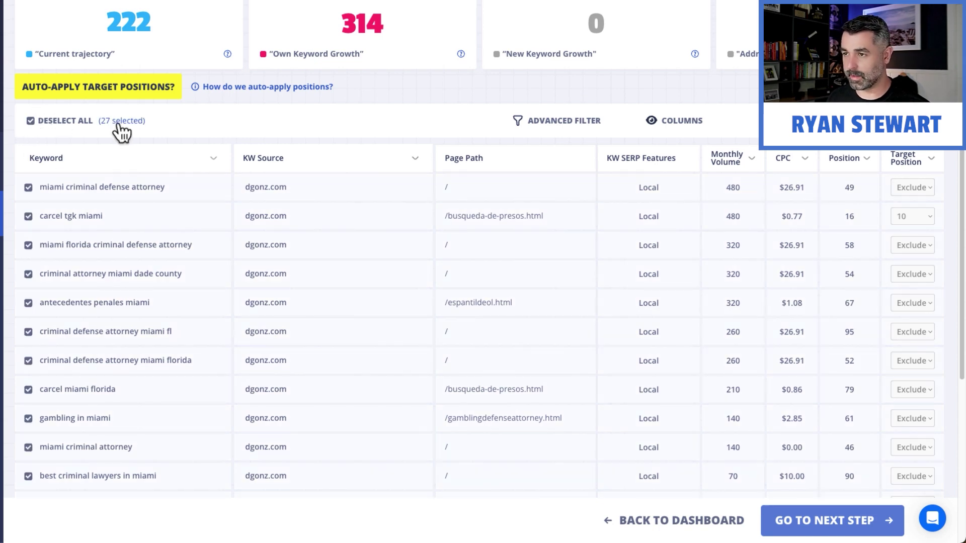
left_click(121, 126)
left_click(414, 112)
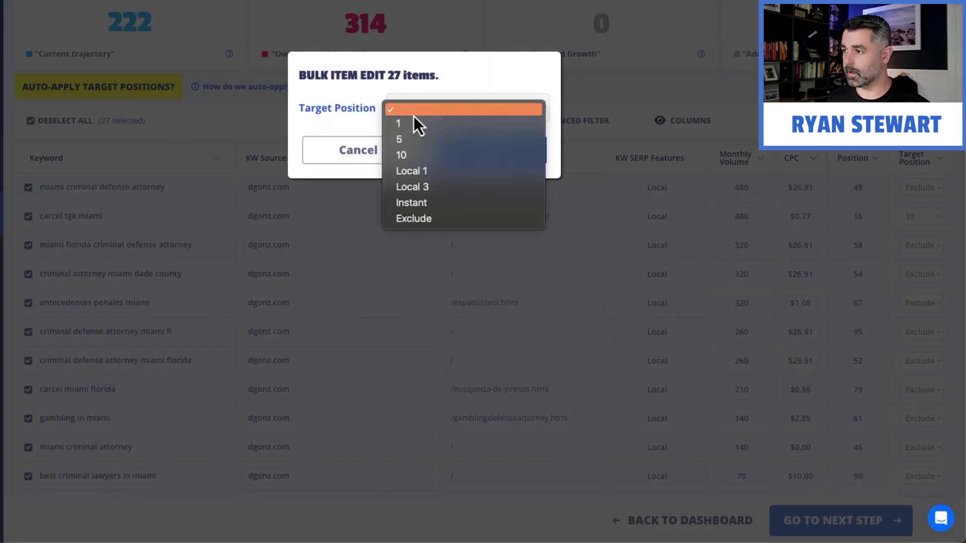
left_click(436, 174)
left_click(490, 151)
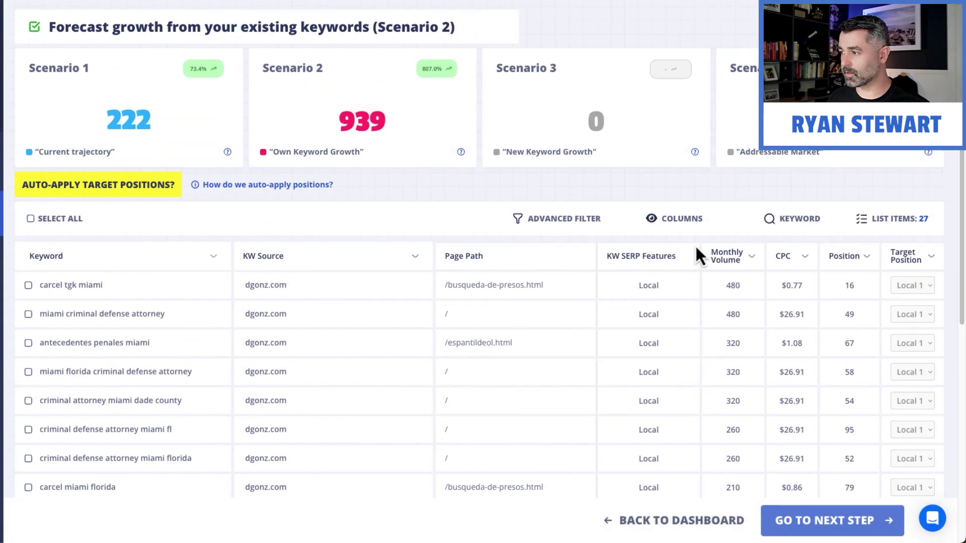
scroll(288, 330, "down", 3)
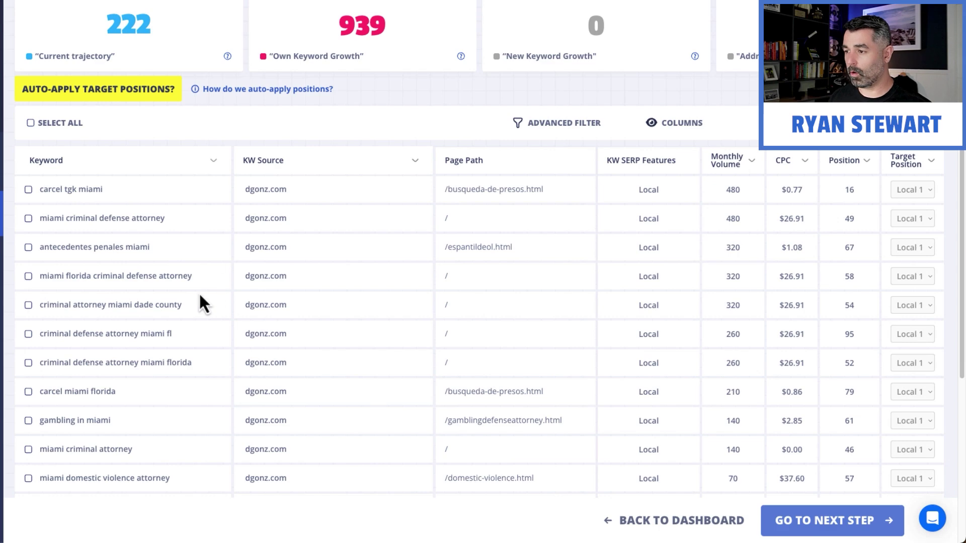
scroll(302, 221, "up", 4)
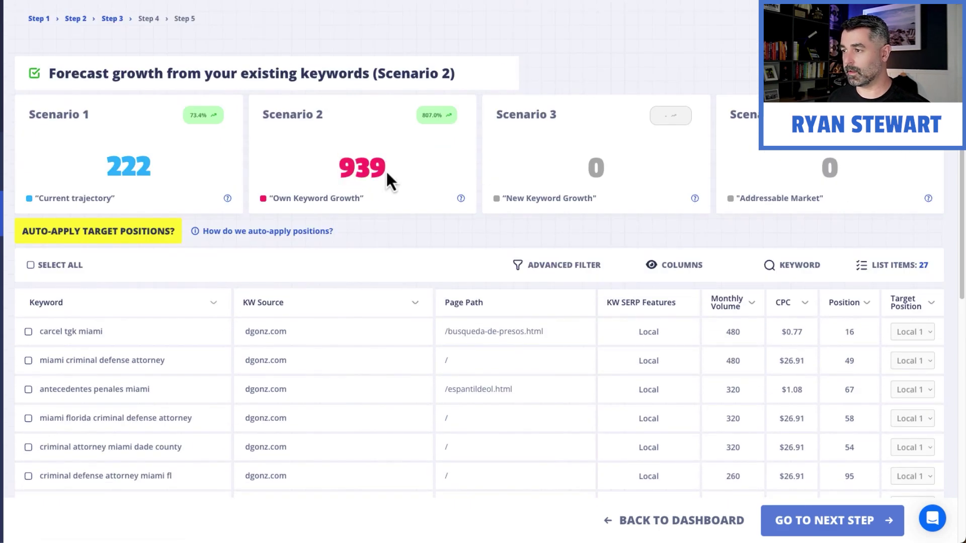
scroll(704, 362, "down", 2)
Advance to Scenario 3 and review its 25 excluded competitor keywords, Addressable Market 1,161
left_click(850, 523)
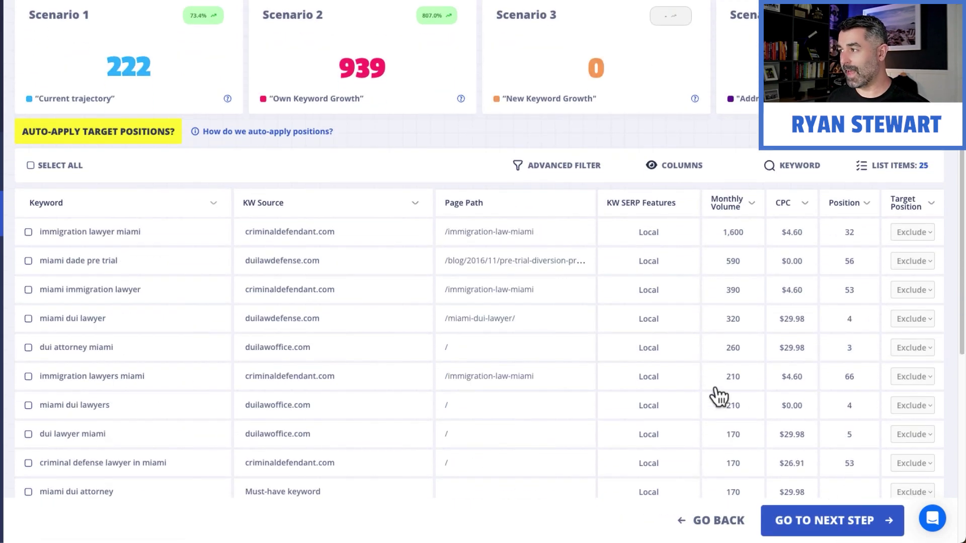
scroll(661, 342, "up", 1)
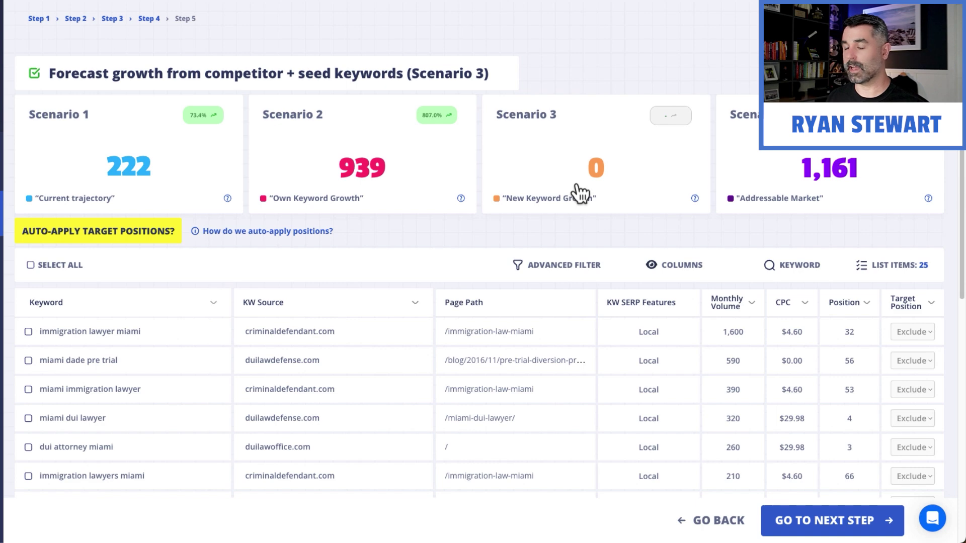
scroll(578, 179, "down", 3)
scroll(574, 186, "up", 2)
scroll(425, 106, "down", 3)
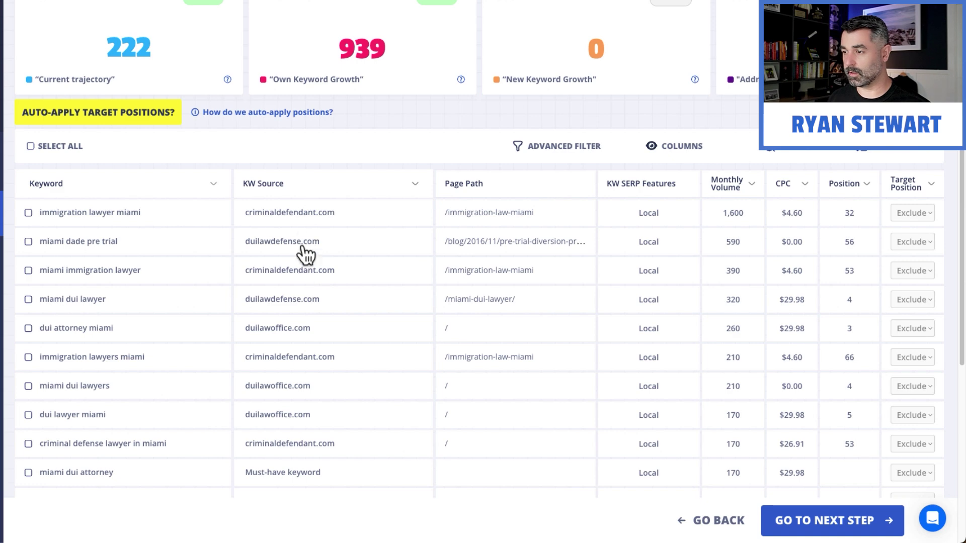
scroll(312, 292, "down", 3)
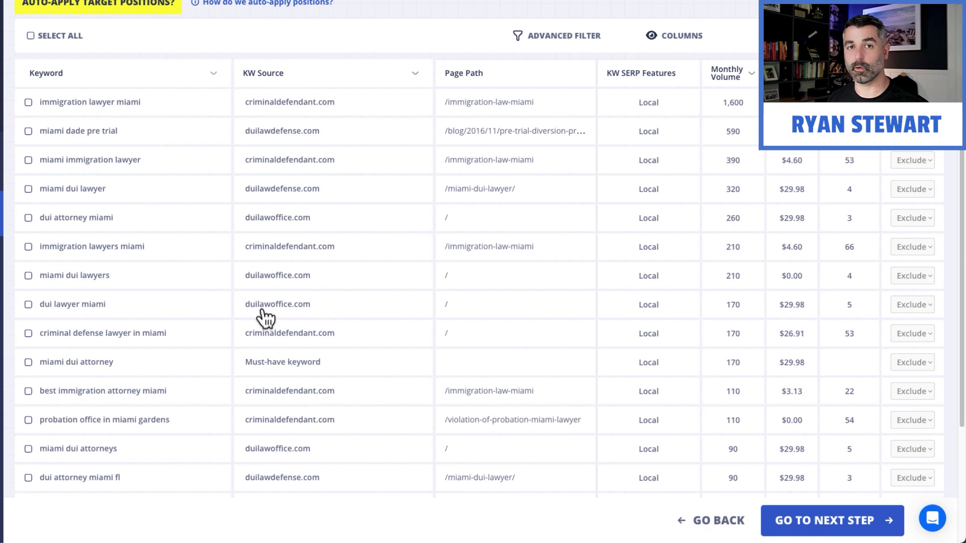
scroll(264, 317, "up", 2)
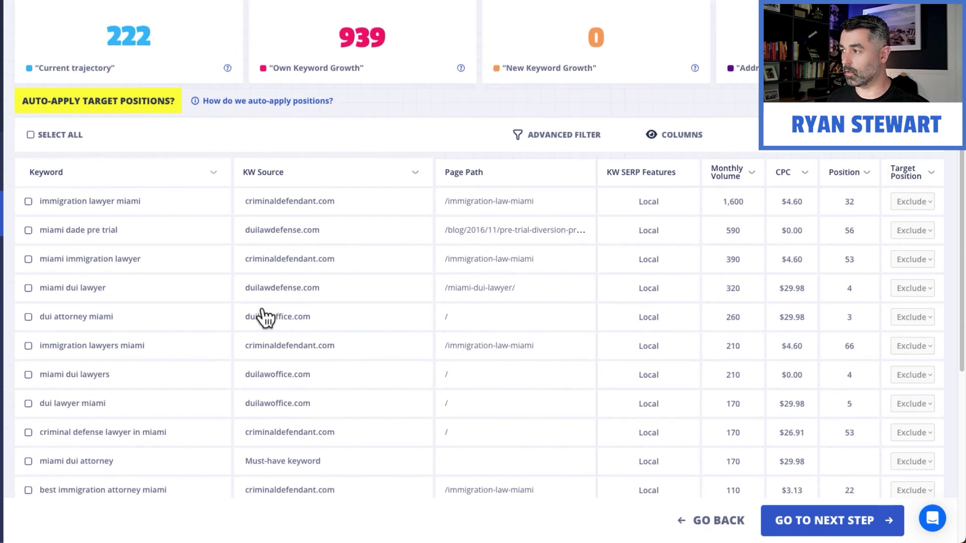
scroll(643, 263, "down", 6)
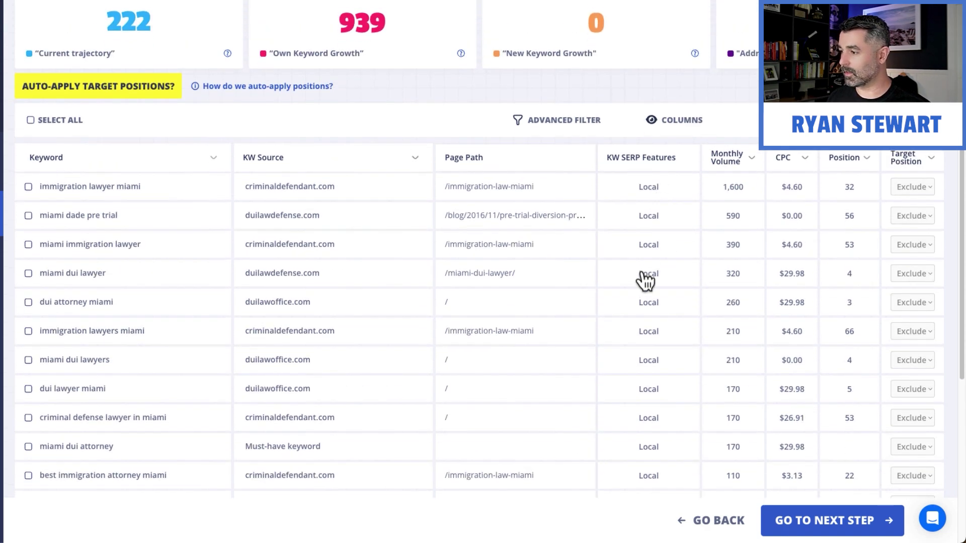
scroll(645, 279, "up", 7)
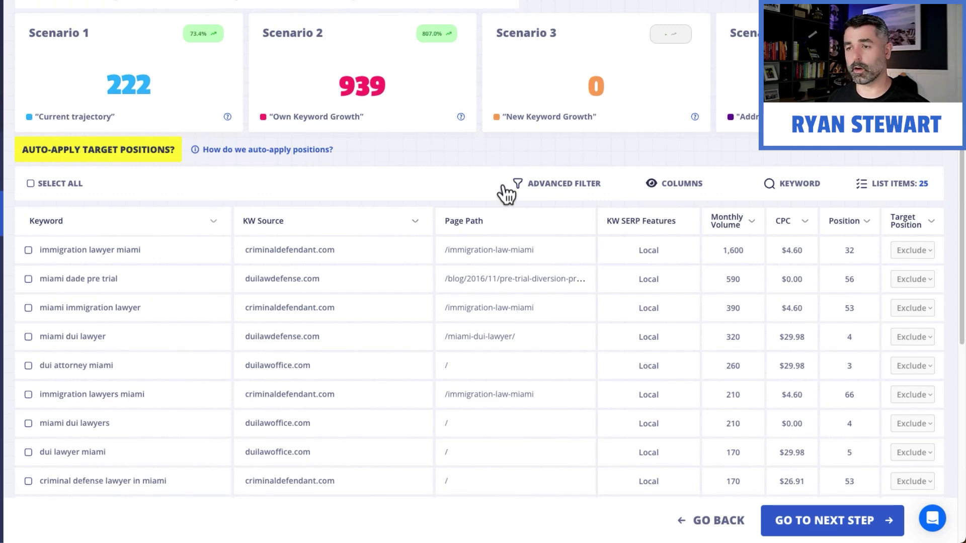
scroll(255, 231, "down", 1)
Filter the Scenario 3 keyword table to 'dui' keywords
left_click(803, 162)
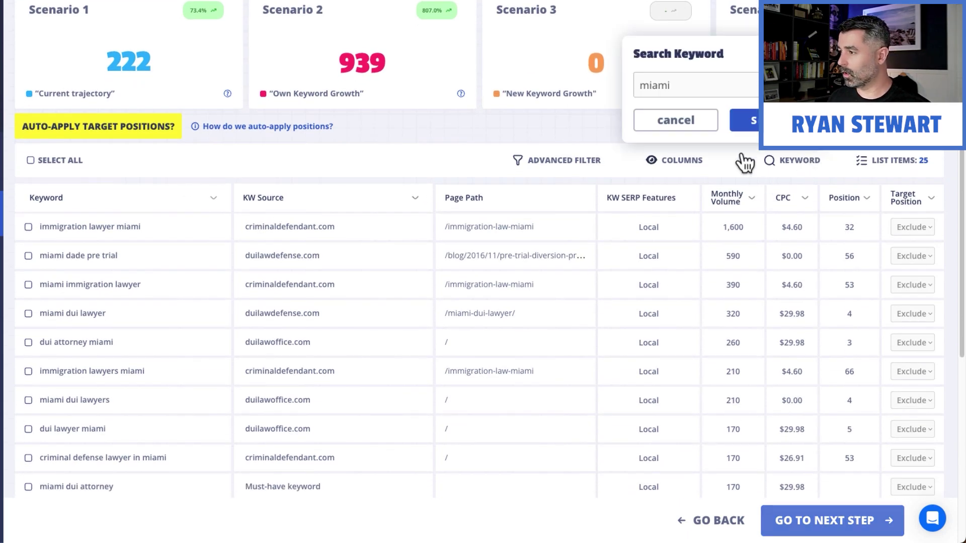
left_click(703, 82)
double_click(708, 82)
type("dui")
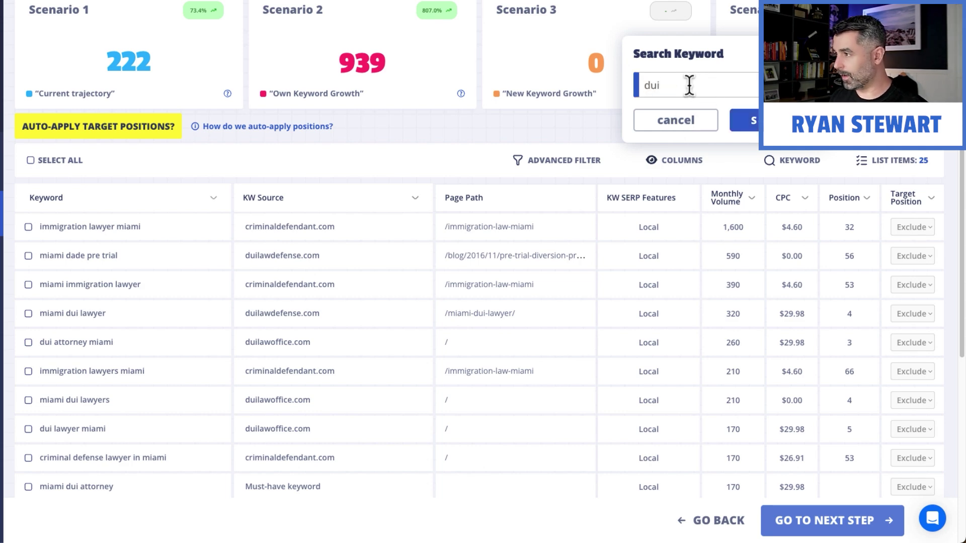
left_click(749, 121)
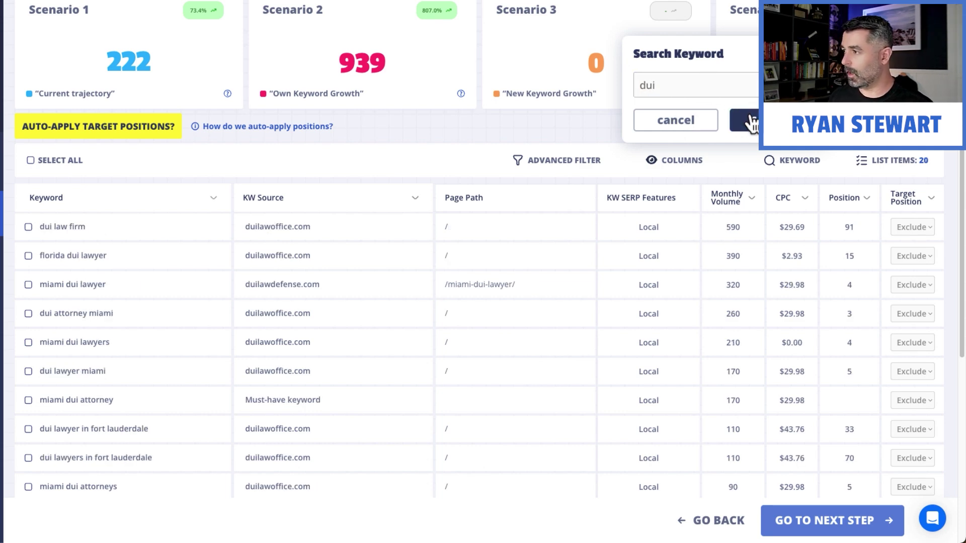
Replace the search with 'miami' to list its 25 keywords, led by immigration lawyer miami
left_click(685, 85)
type("miami")
key("Return")
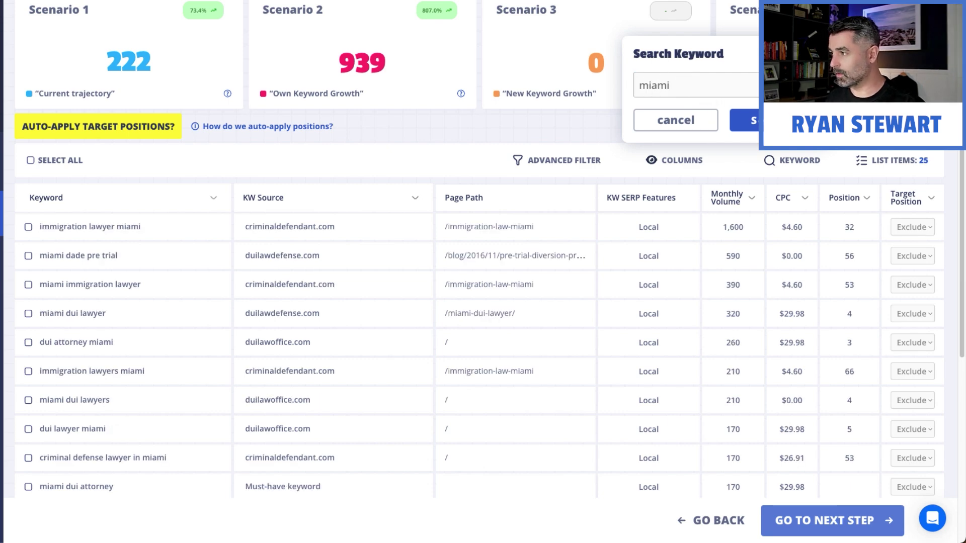
left_click(675, 119)
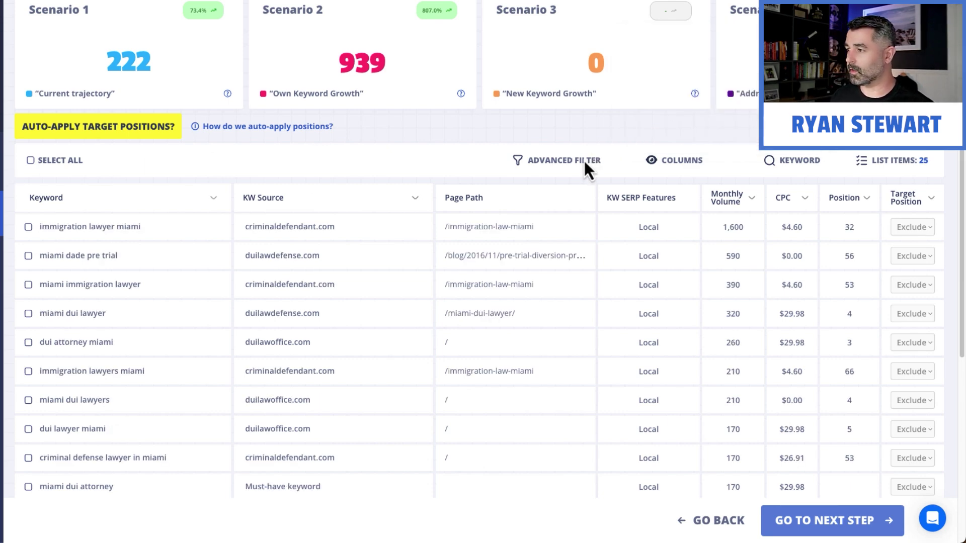
scroll(777, 264, "down", 1)
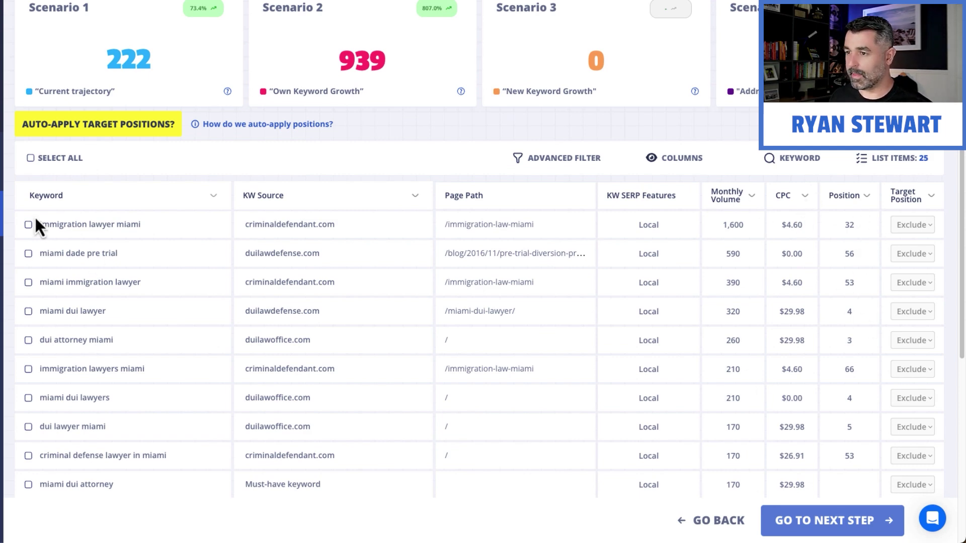
Keep immigration lawyer miami excluded and set miami dui lawyer to Local 3, forecasting 48
left_click(925, 228)
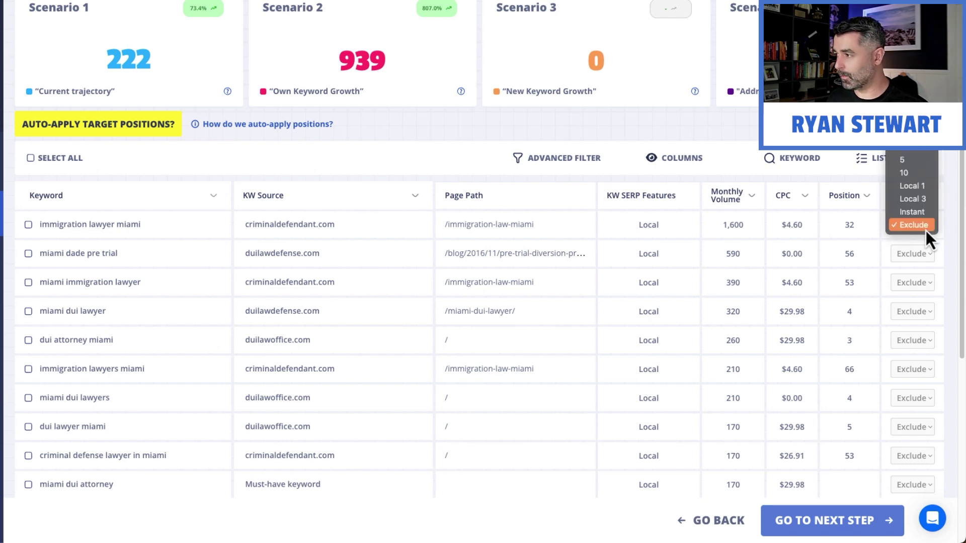
left_click(400, 177)
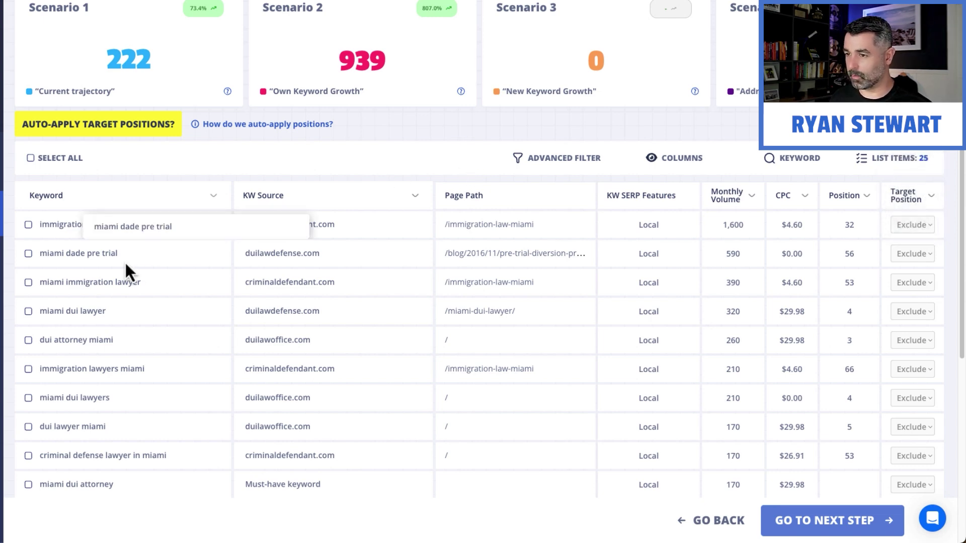
scroll(99, 280, "down", 2)
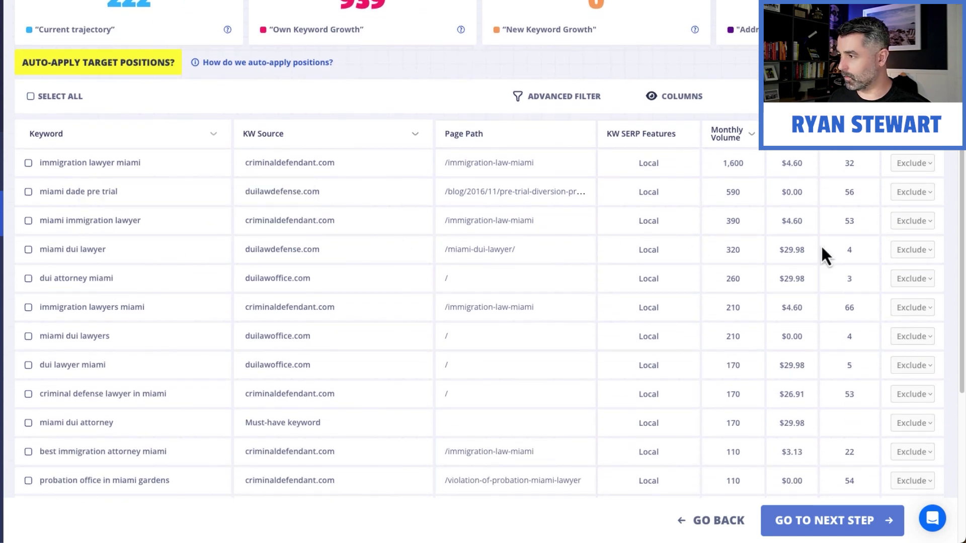
left_click(913, 250)
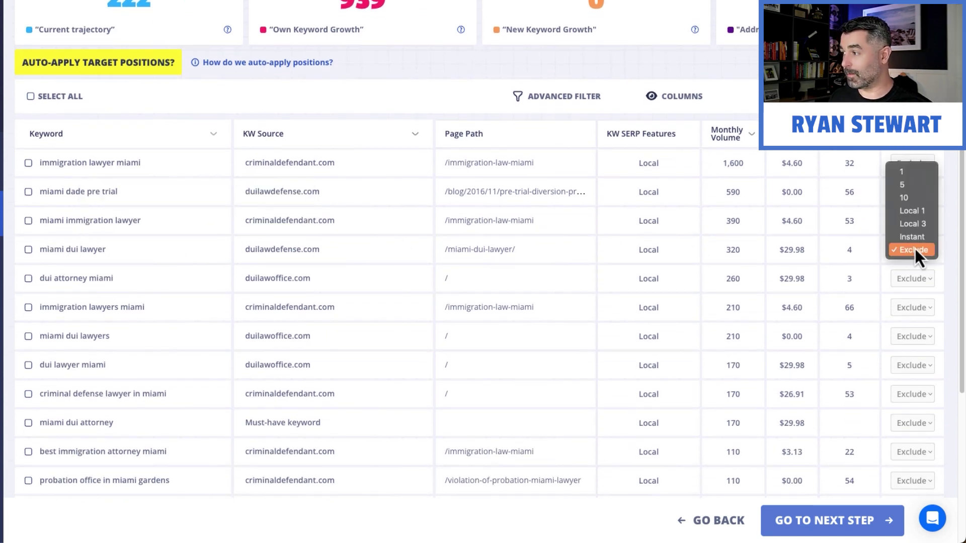
left_click(916, 211)
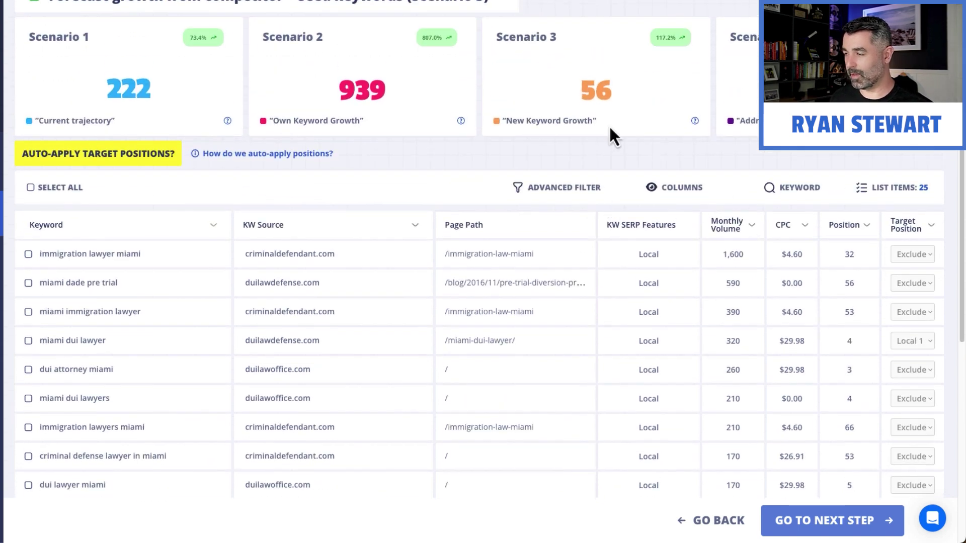
left_click(912, 342)
left_click(913, 351)
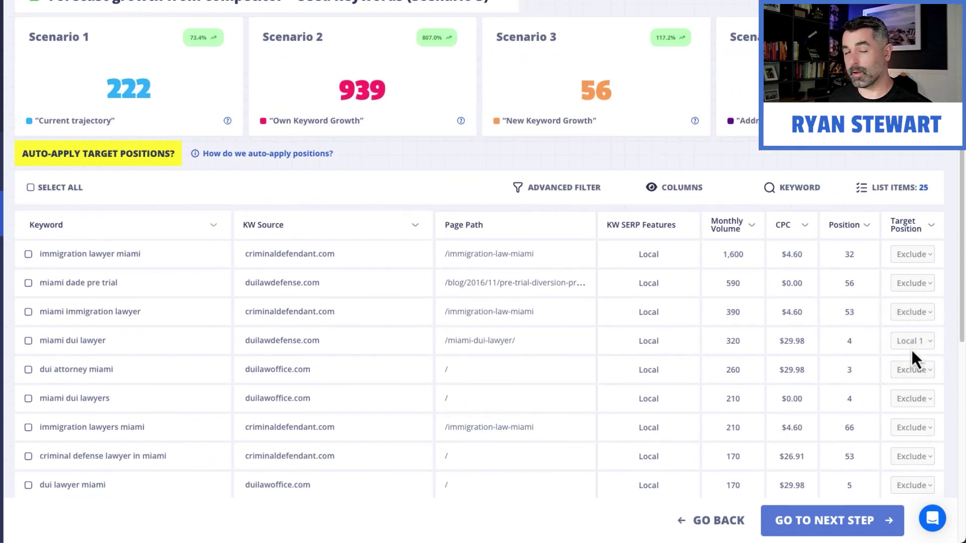
scroll(680, 171, "down", 3)
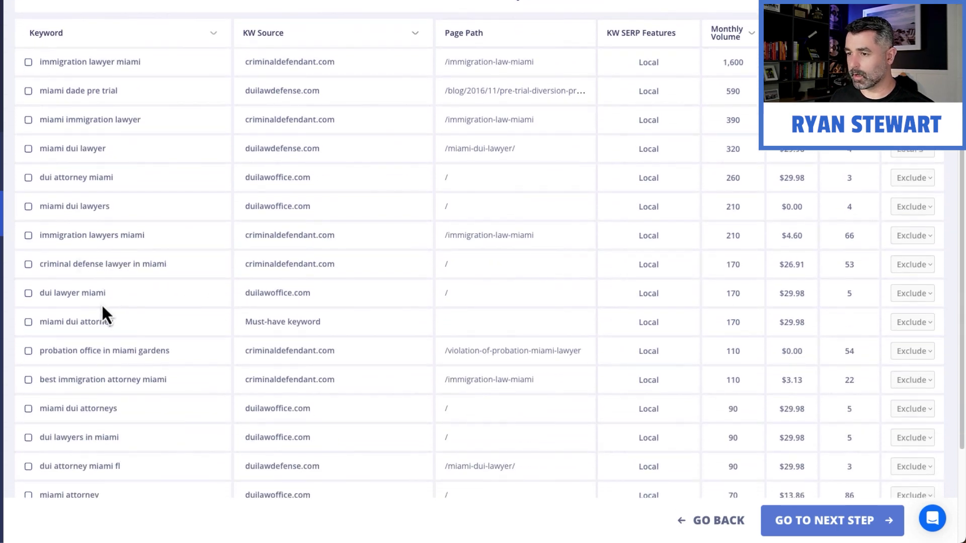
Bulk-set the four 'miami dui' keywords to target Local 3, raising Scenario 3 to 119
scroll(799, 184, "up", 5)
left_click(787, 267)
type("miami")
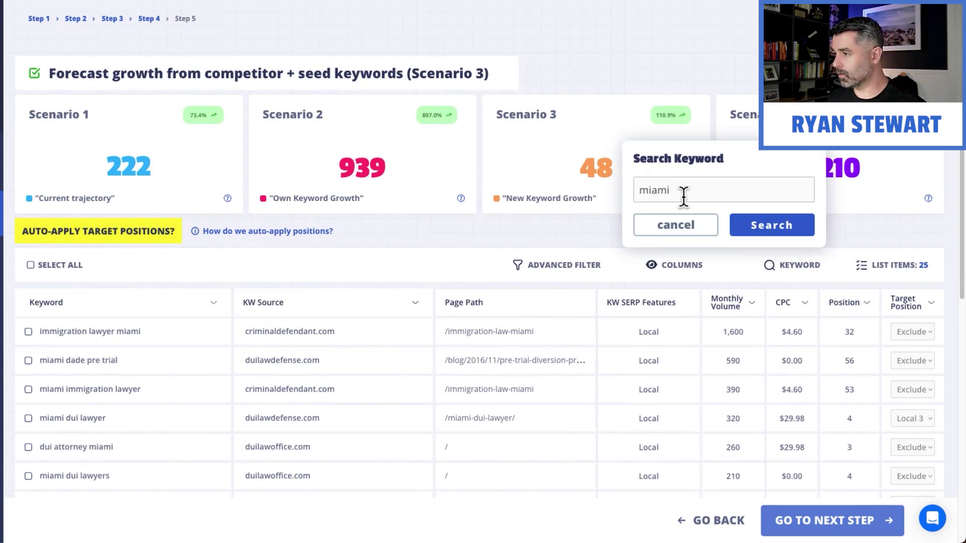
type(" dui")
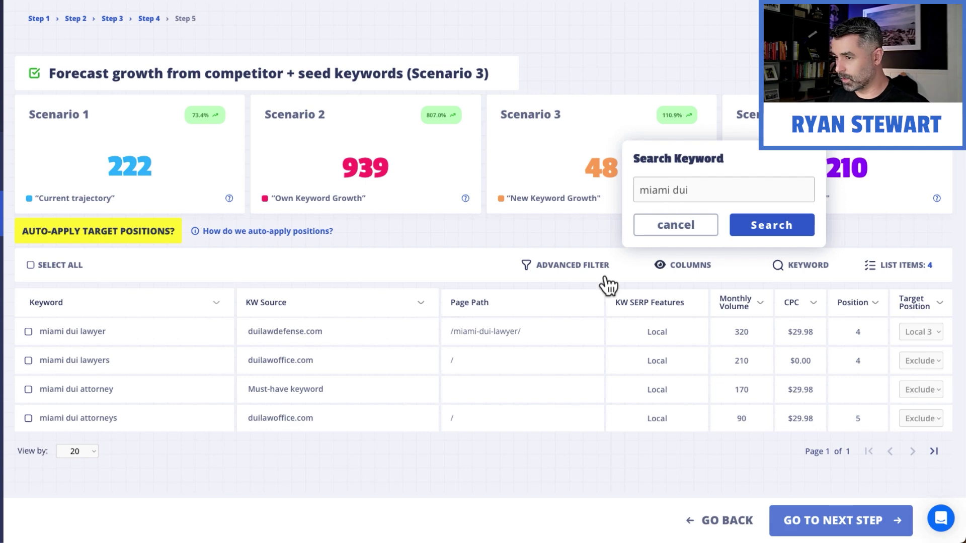
left_click(30, 266)
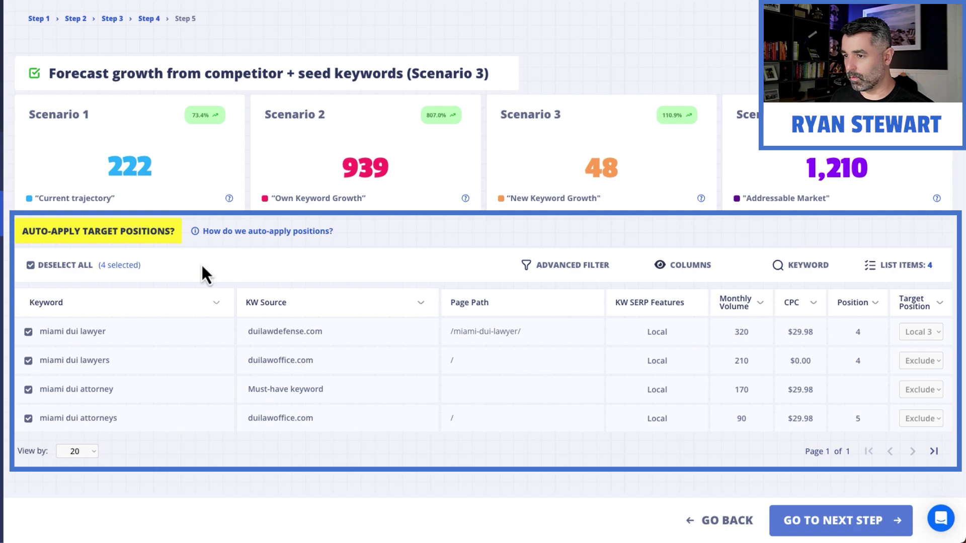
left_click(131, 266)
left_click(452, 108)
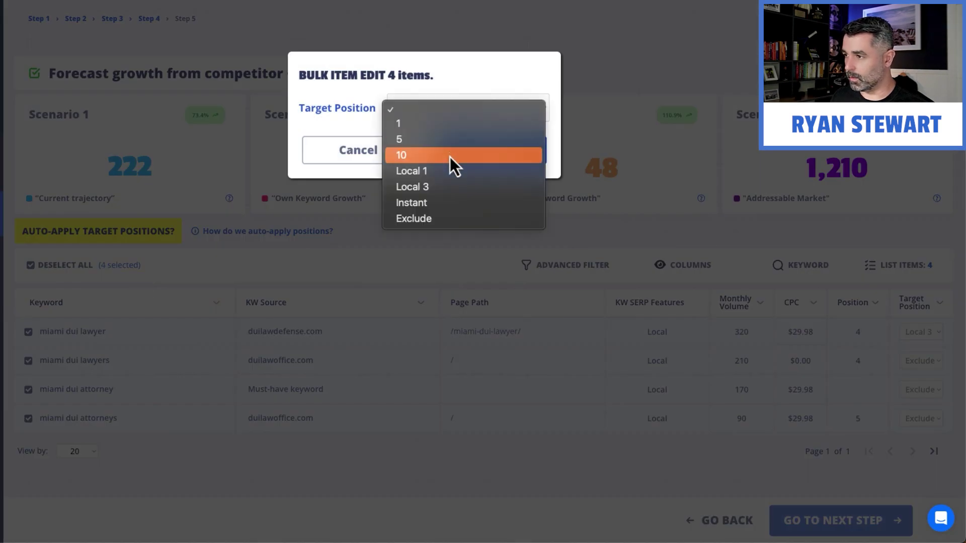
left_click(451, 183)
left_click(502, 154)
Replace the keyword search text with 'dui'
left_click(804, 265)
double_click(712, 190)
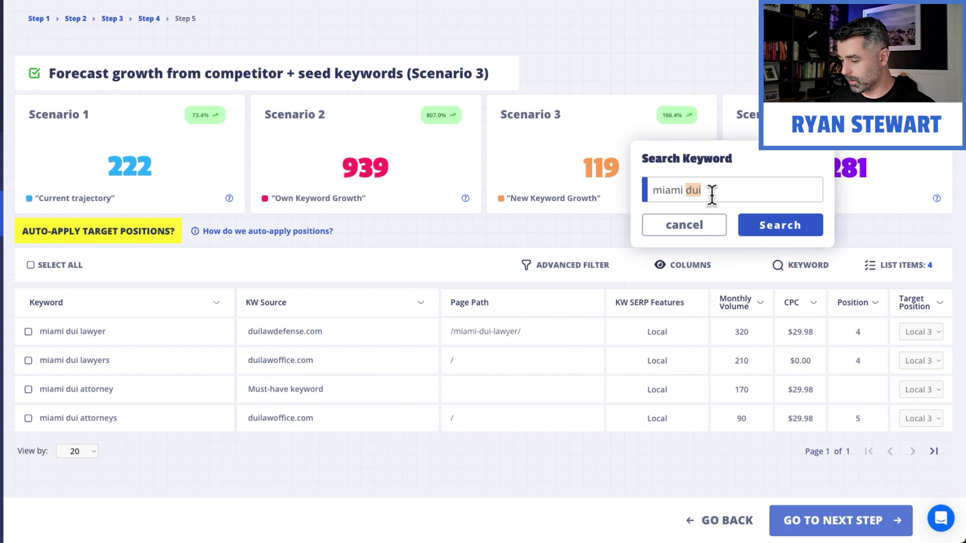
key("ctrl+a")
type("dui")
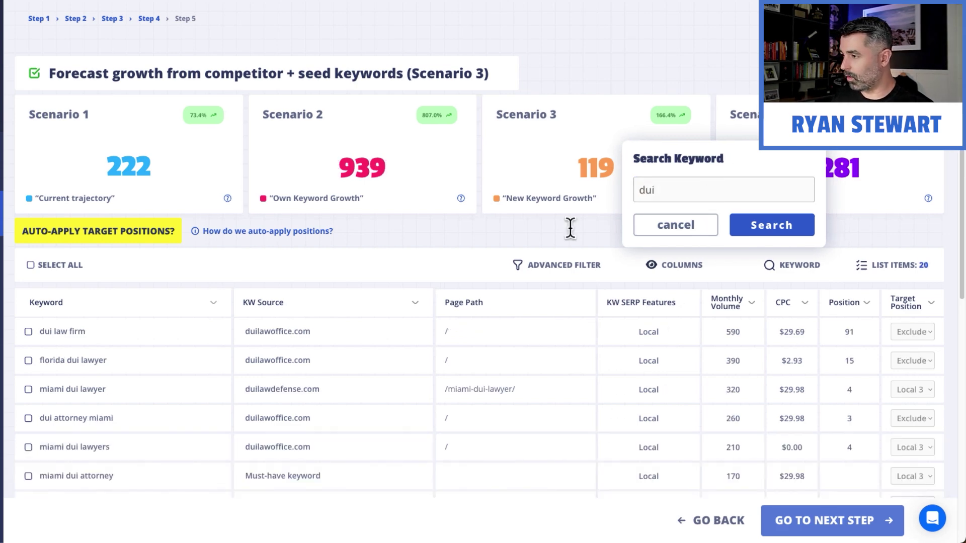
Run the 'dui' search and bulk-set all 20 dui keywords to Local 3
left_click(759, 225)
scroll(608, 379, "down", 3)
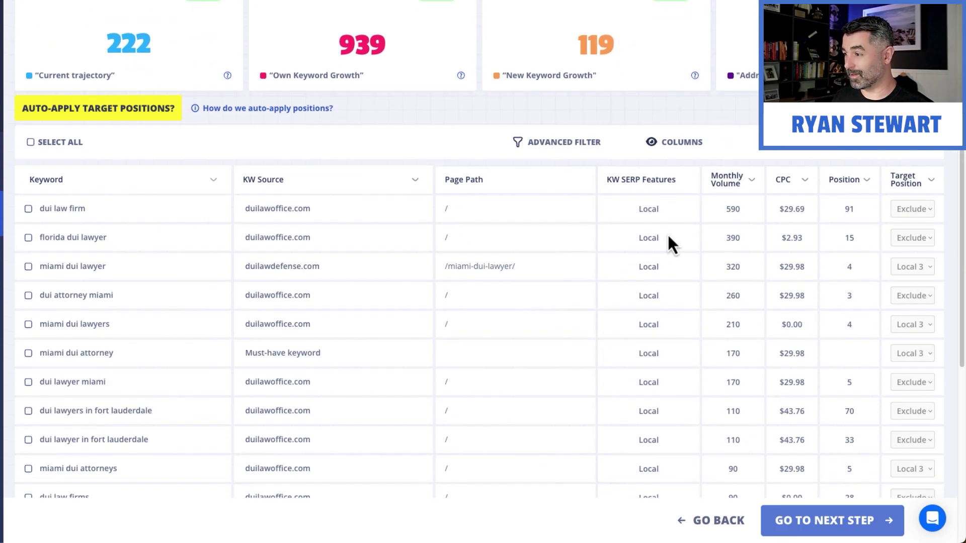
scroll(656, 233, "down", 8)
scroll(654, 234, "up", 11)
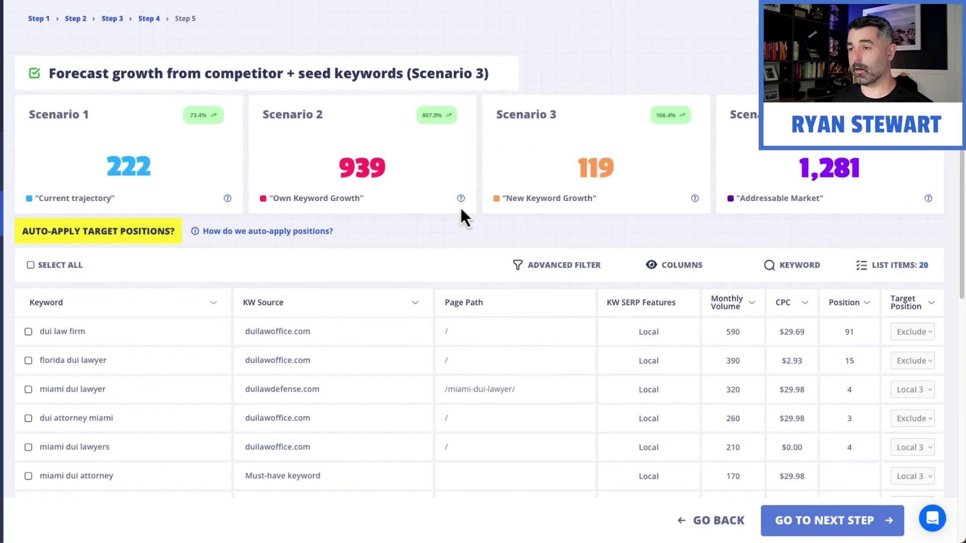
left_click(29, 266)
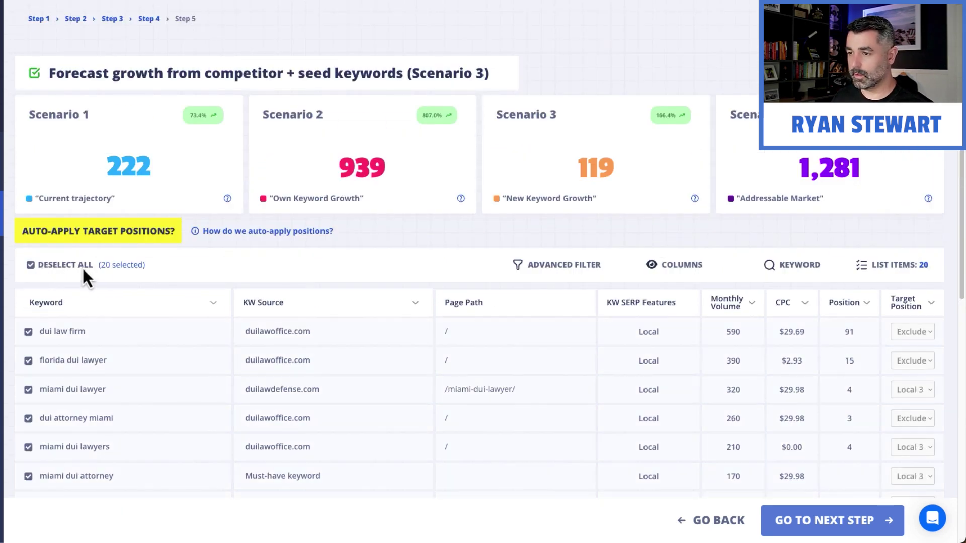
left_click(121, 265)
left_click(463, 119)
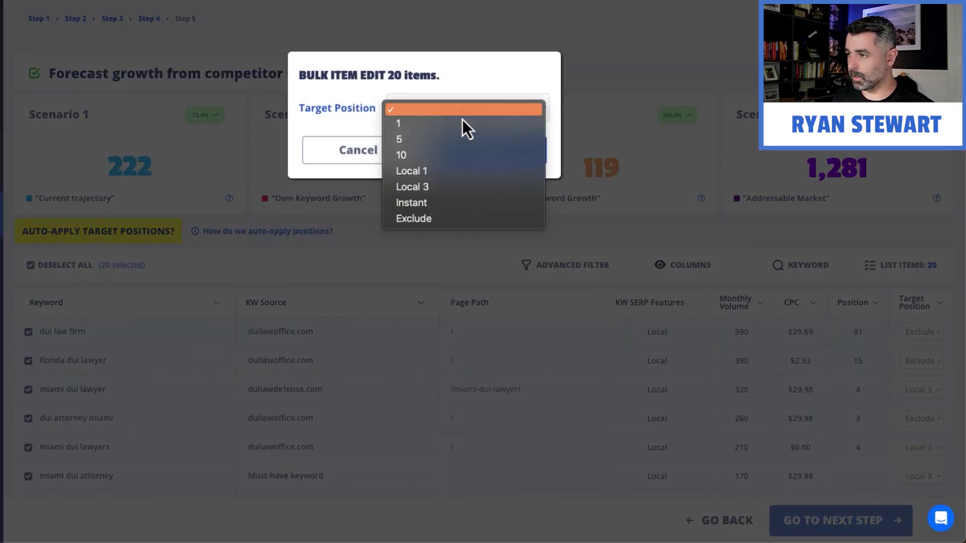
left_click(470, 186)
left_click(512, 157)
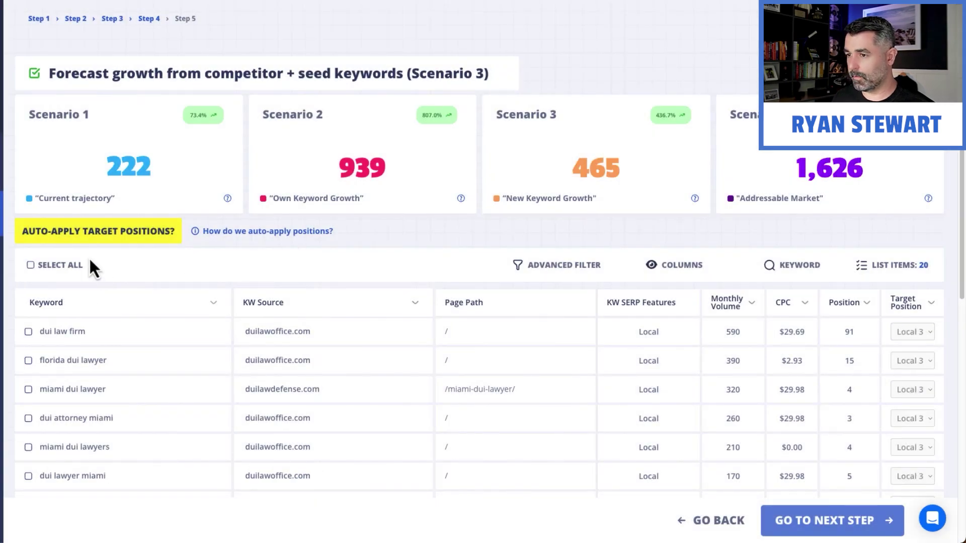
Re-target all 20 dui keywords to Local 1, bringing Scenario 3 to 542
left_click(31, 266)
left_click(448, 112)
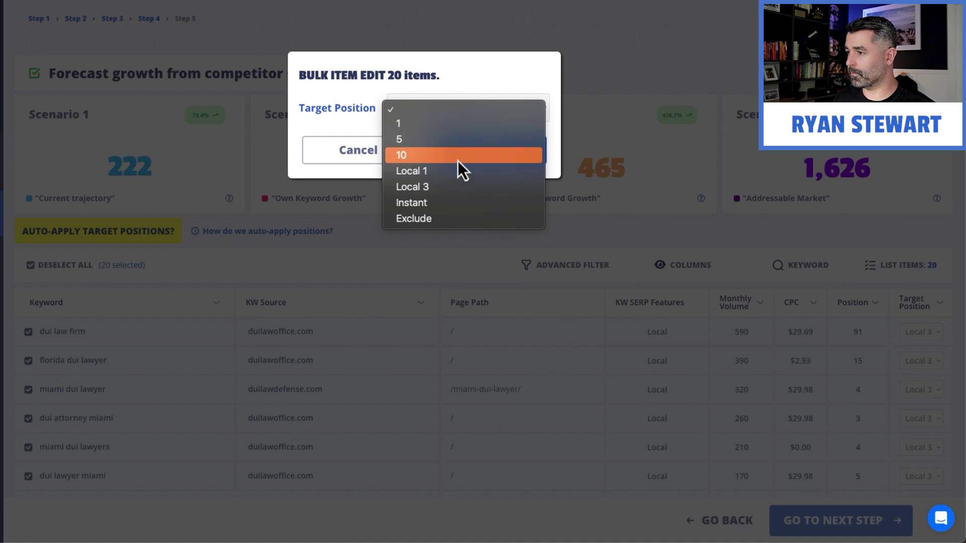
left_click(478, 171)
left_click(497, 159)
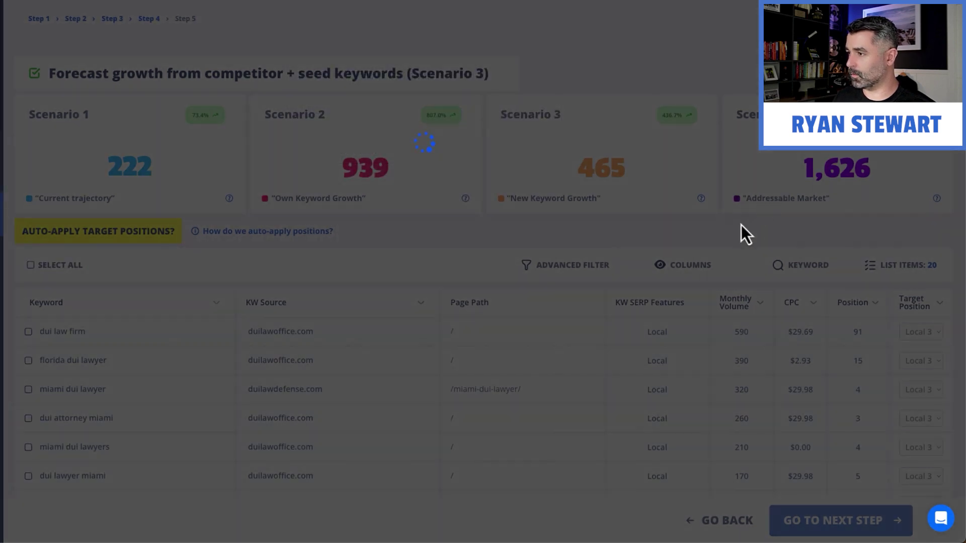
scroll(731, 230, "down", 3)
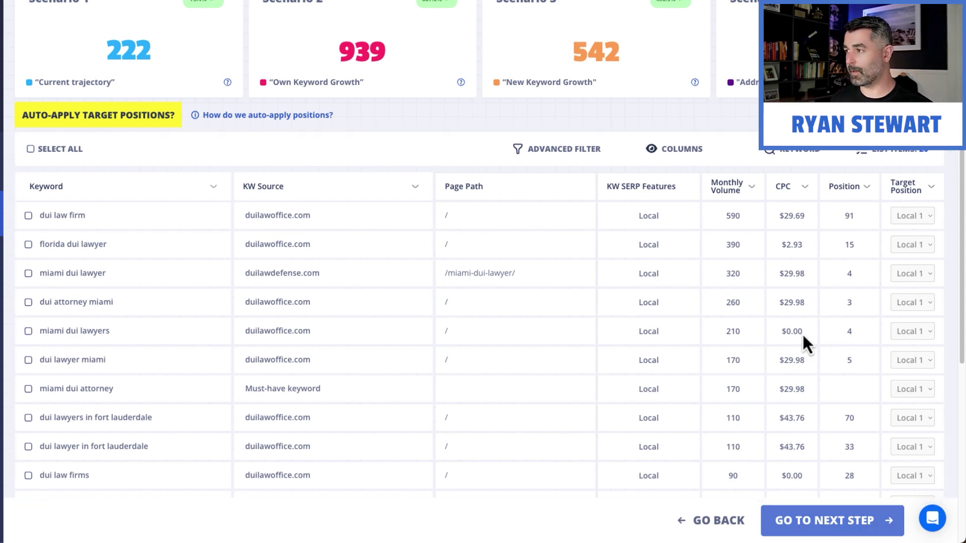
scroll(745, 245, "up", 1)
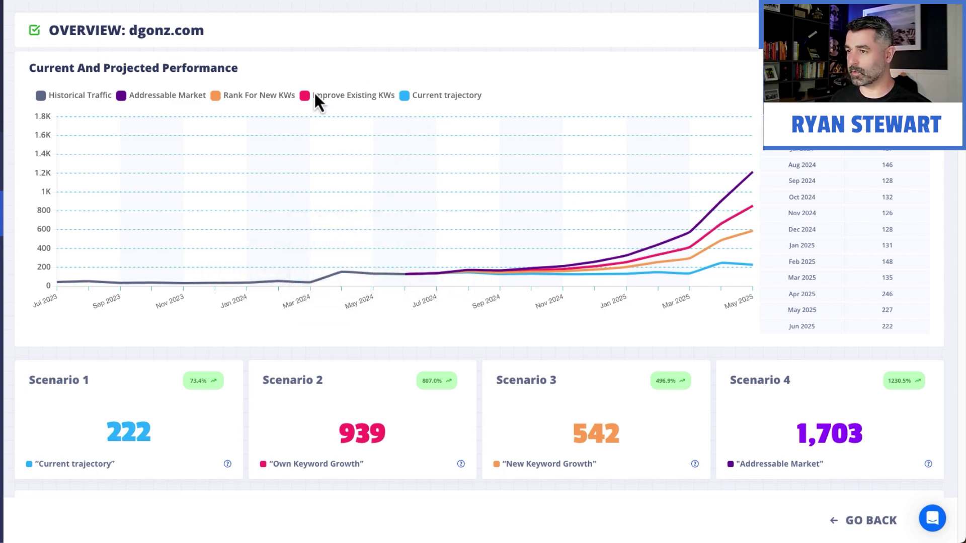
Hide the Current trajectory, Improve Existing KWs, Rank For New KWs and Addressable Market lines
left_click(433, 95)
left_click(352, 95)
left_click(274, 96)
left_click(161, 95)
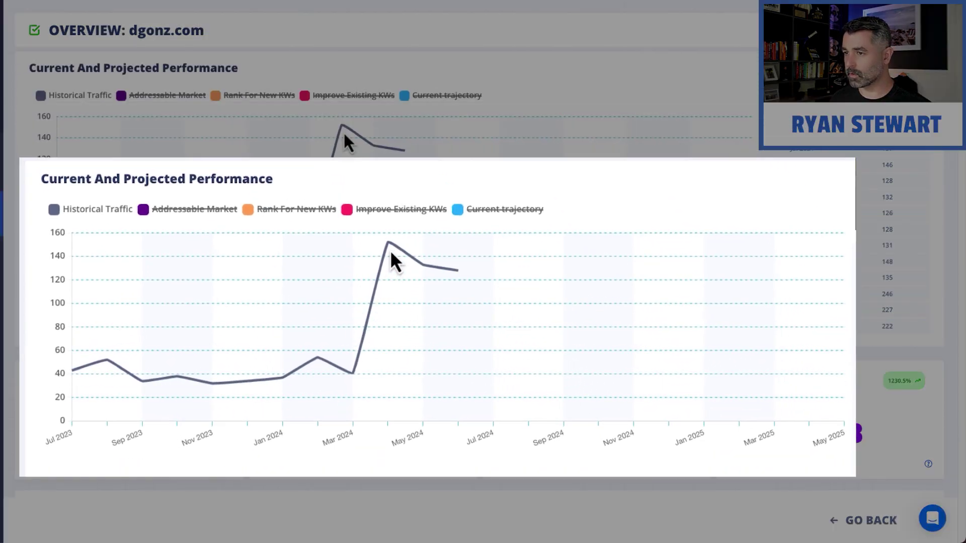
Turn the Current trajectory, Improve Existing KWs, Rank For New KWs and Addressable Market series back on
mouse_move(343, 128)
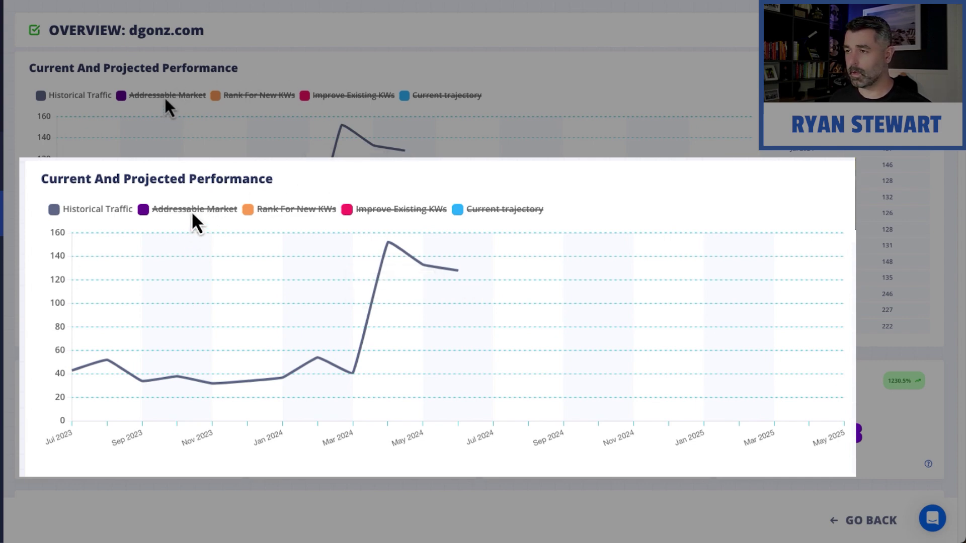
left_click(429, 100)
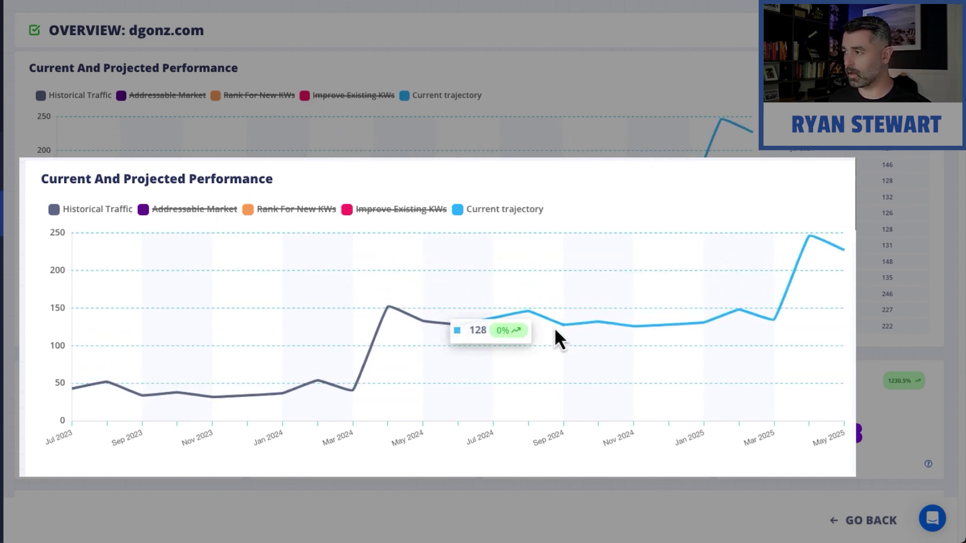
mouse_move(722, 124)
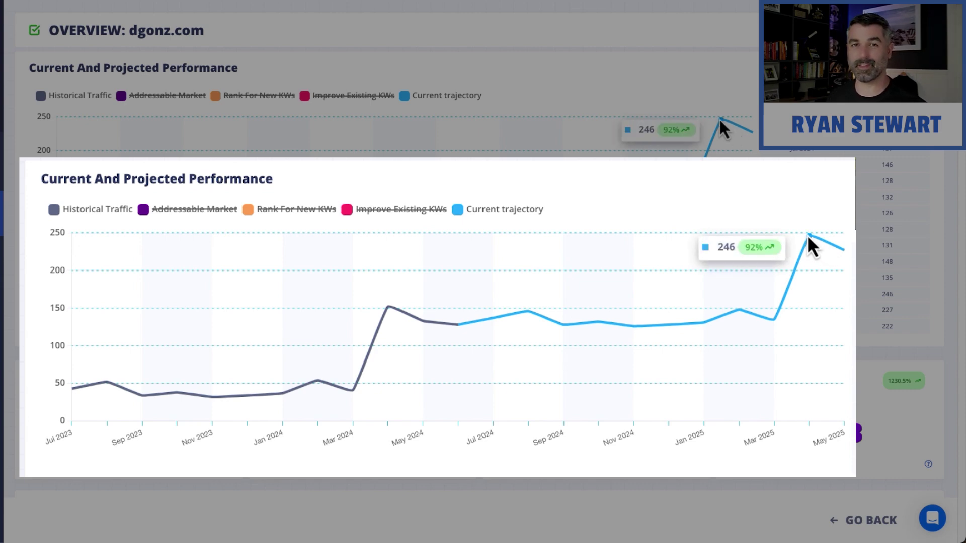
left_click(340, 102)
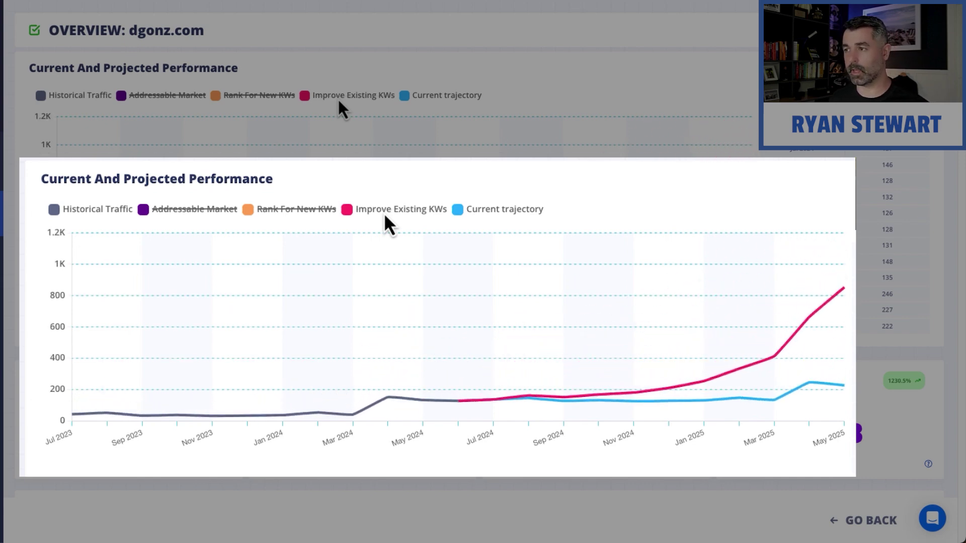
mouse_move(842, 290)
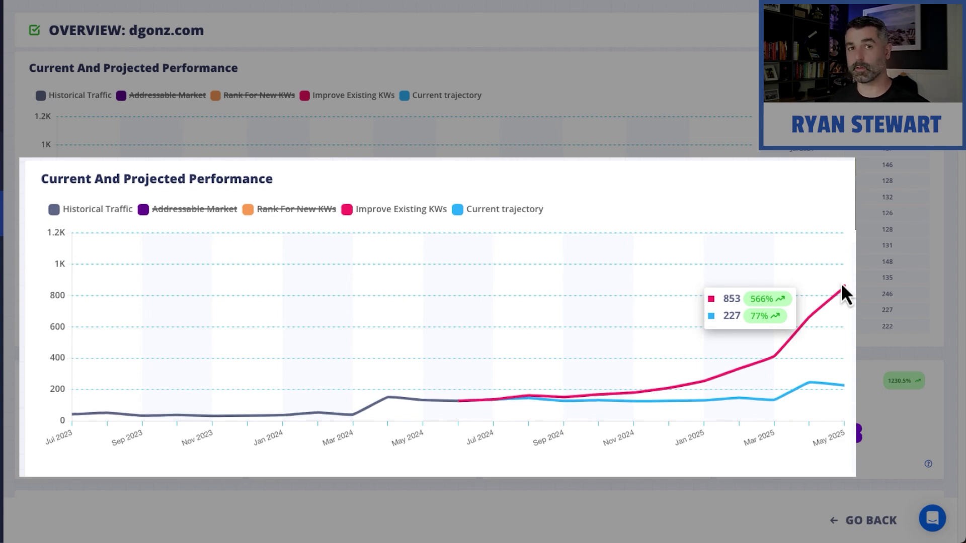
left_click(262, 216)
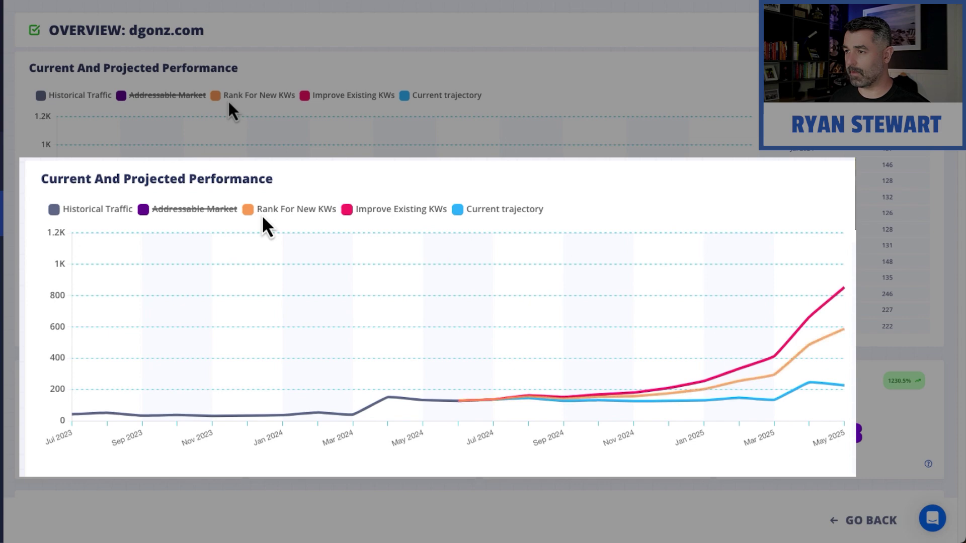
left_click(201, 213)
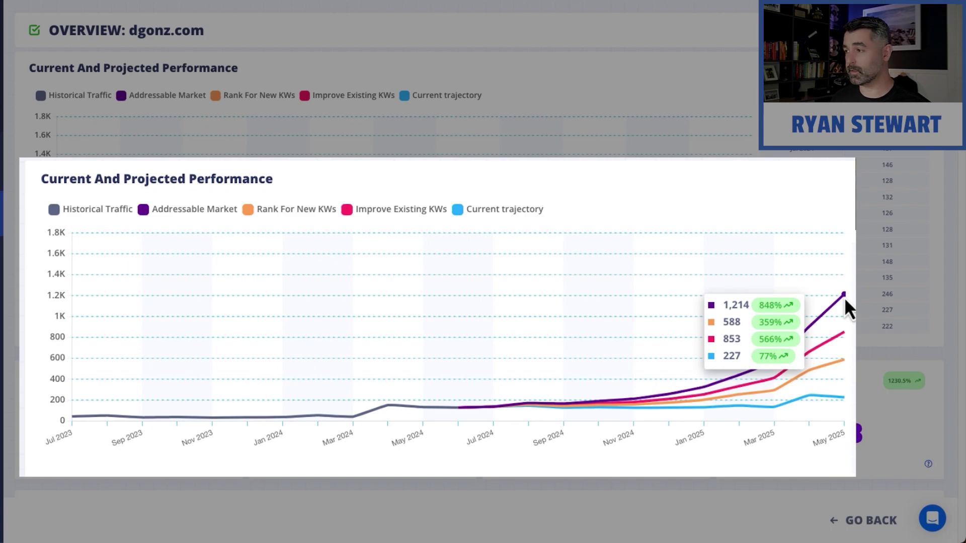
scroll(761, 238, "down", 1)
Switch Existing Targets to the Keywords view and highlight tgk inmate search
scroll(762, 246, "down", 10)
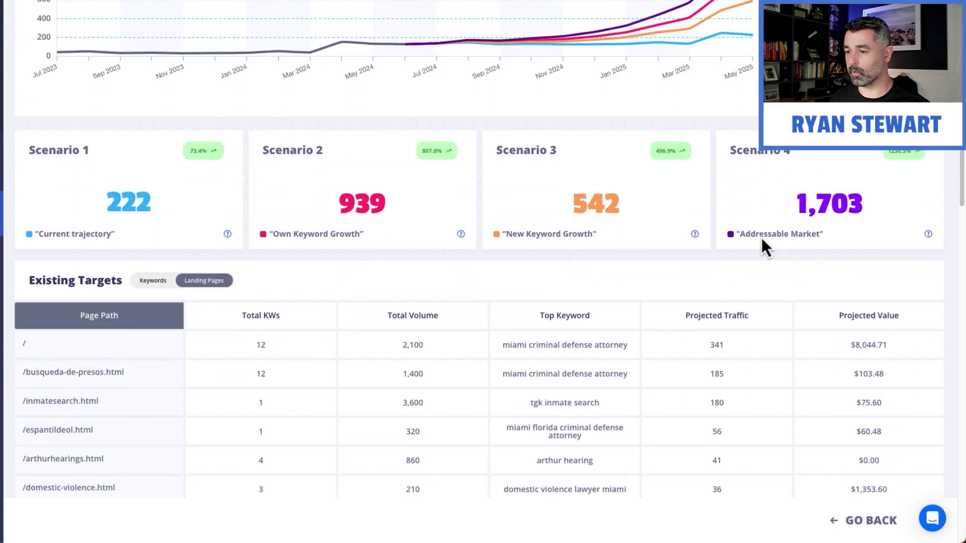
scroll(121, 166, "up", 2)
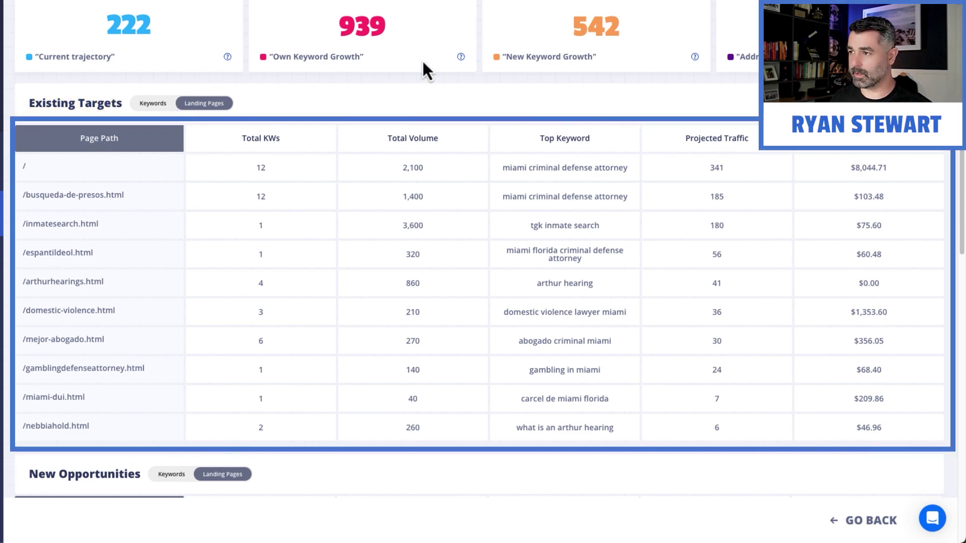
left_click(160, 106)
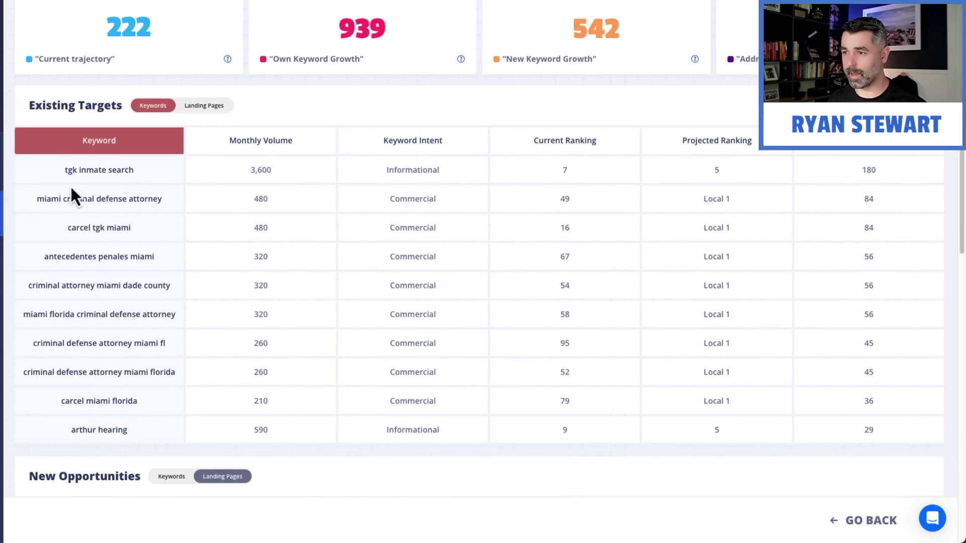
left_click_drag(141, 169, 47, 171)
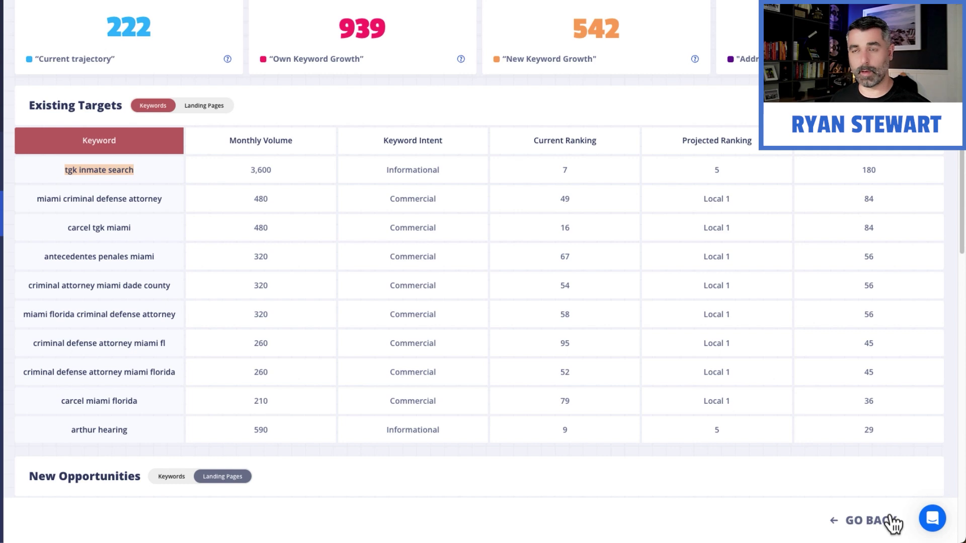
left_click(296, 112)
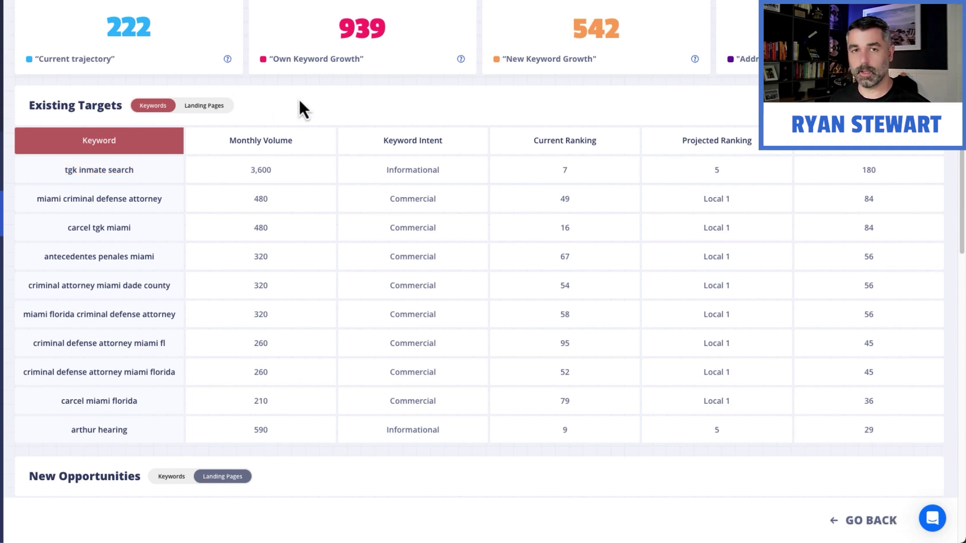
Toggle Existing Targets to landing pages and back to the Keywords view
scroll(252, 151, "up", 1)
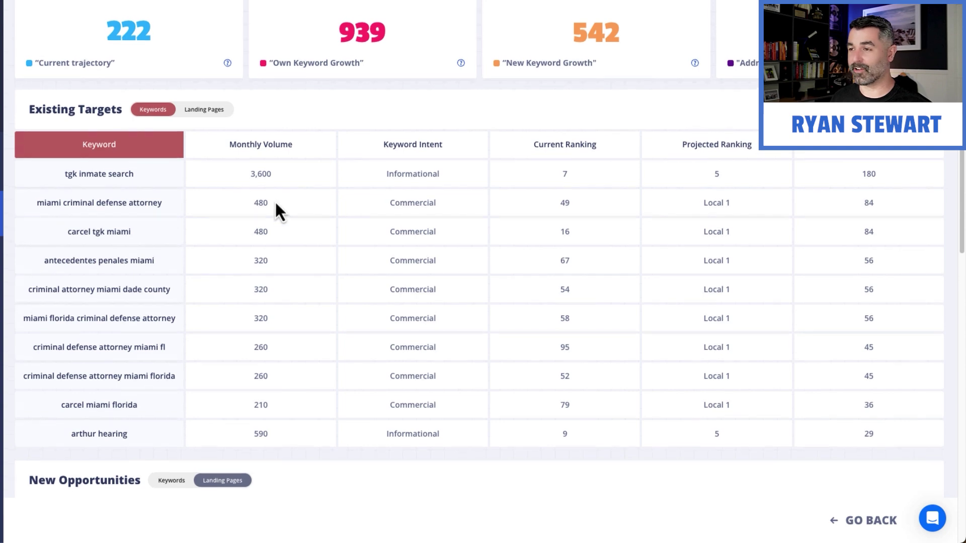
scroll(274, 201, "up", 2)
scroll(117, 283, "down", 2)
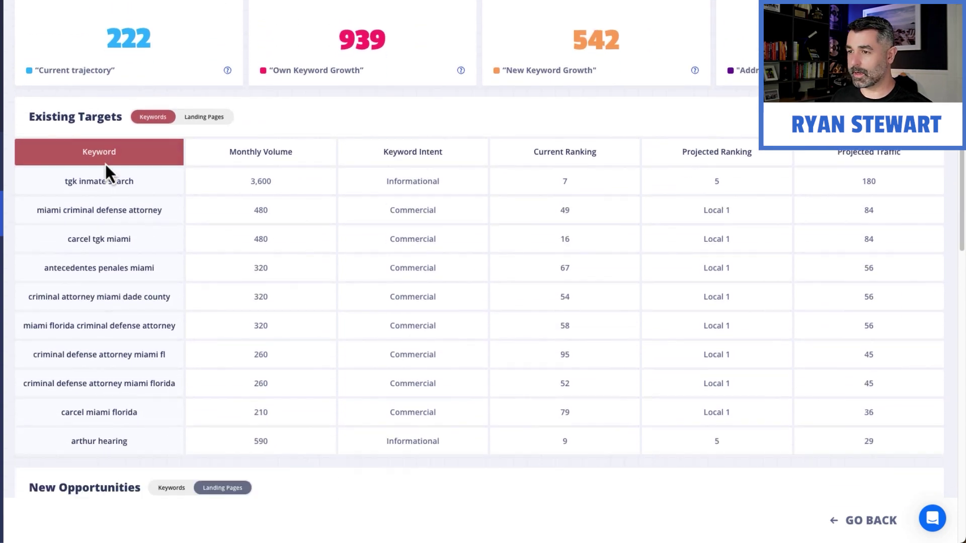
left_click(206, 119)
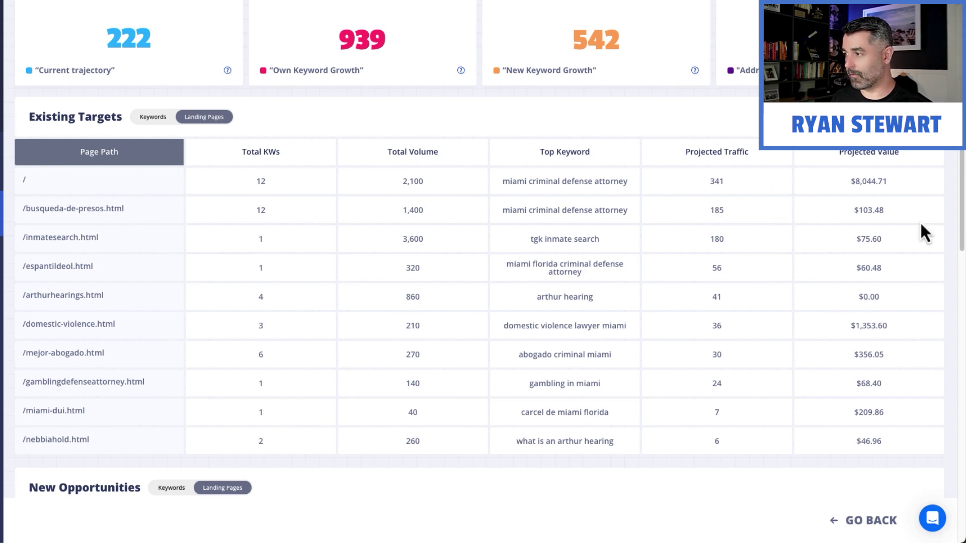
left_click(160, 121)
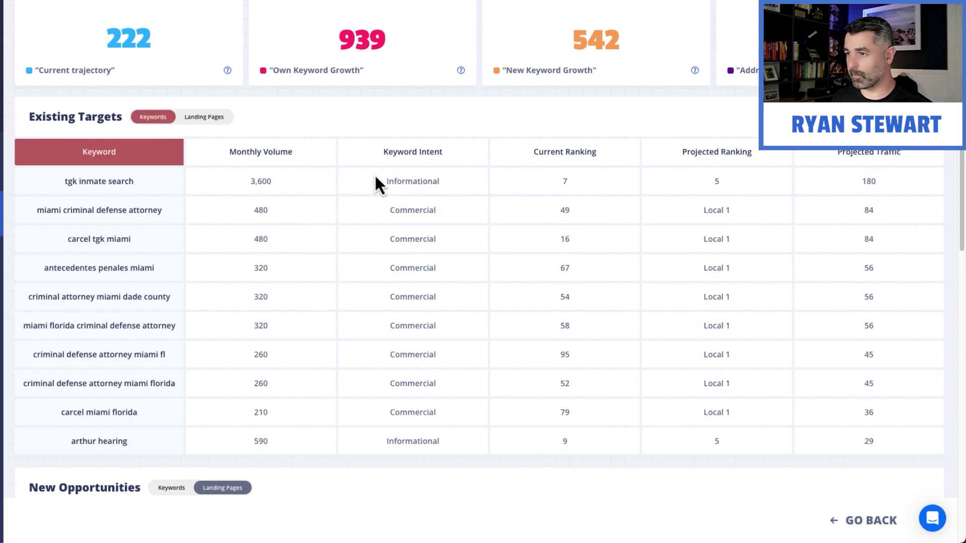
scroll(377, 256, "down", 6)
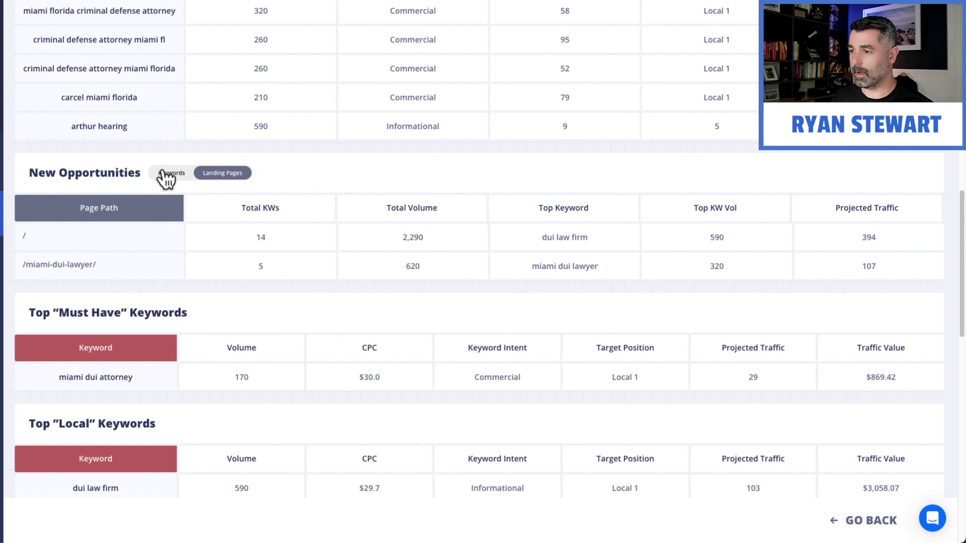
Show New Opportunities by keyword and highlight the $3,058.07 projected value
left_click(166, 173)
left_click(222, 175)
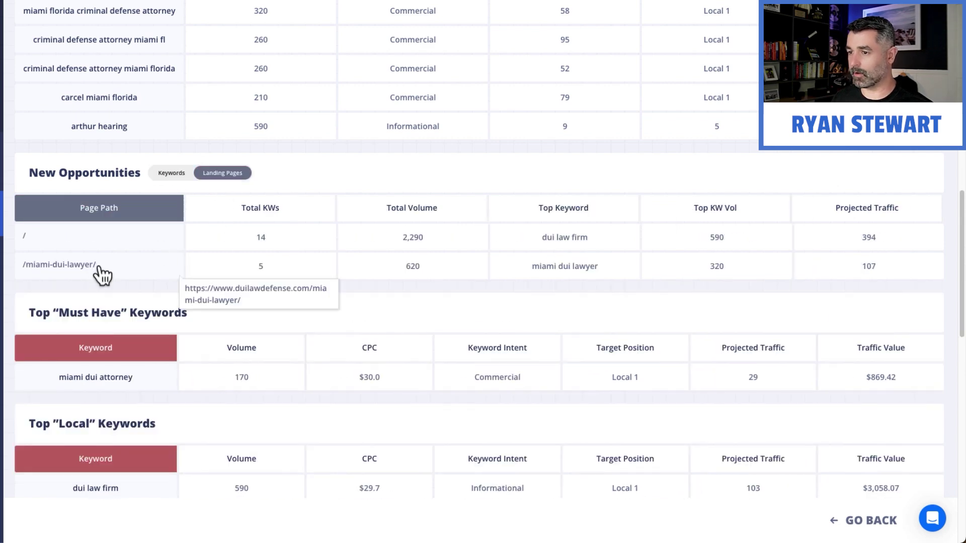
left_click(171, 173)
scroll(211, 237, "down", 1)
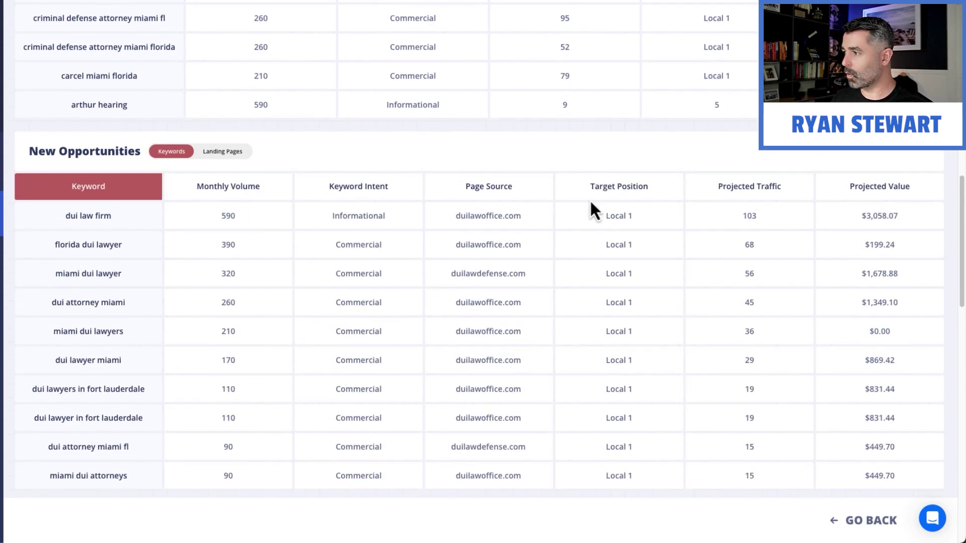
scroll(151, 201, "down", 2)
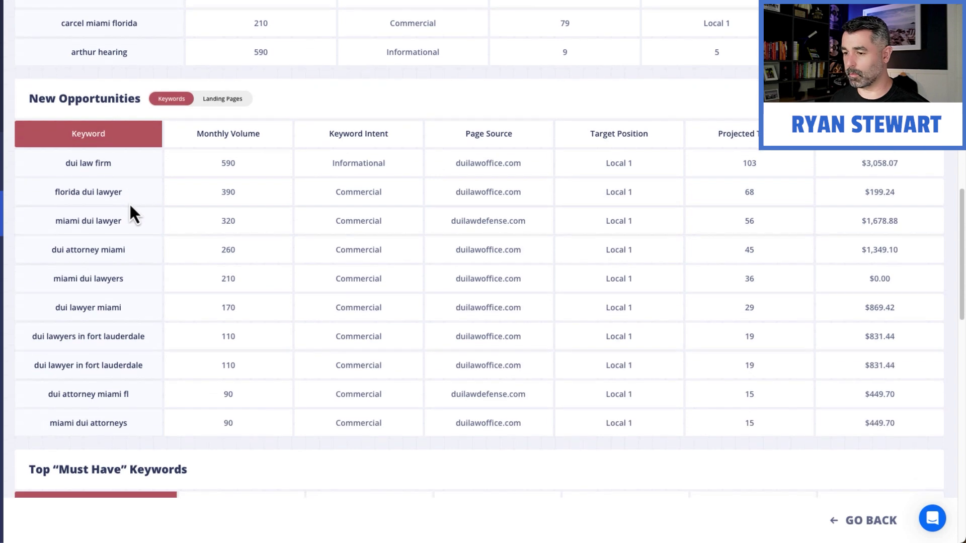
double_click(874, 160)
left_click_drag(889, 160, 897, 158)
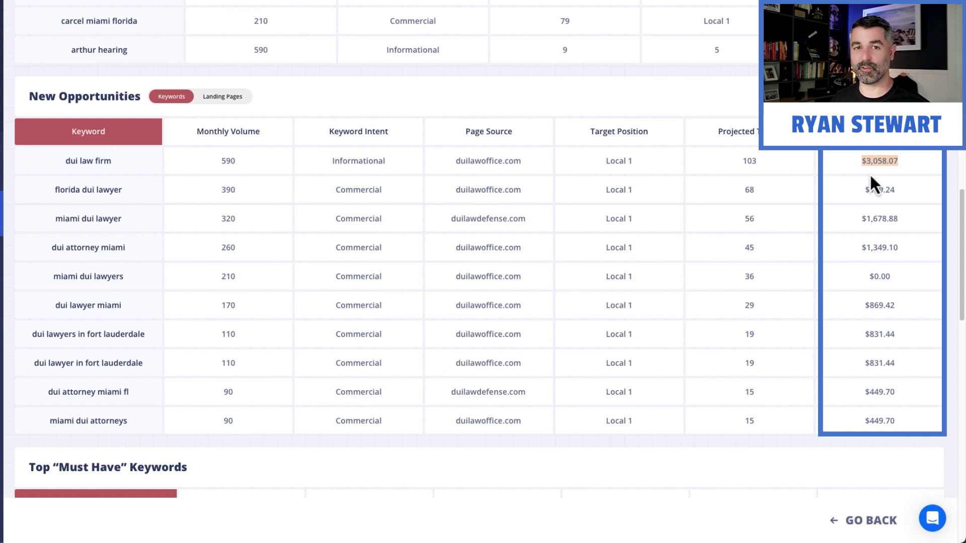
Scroll to the Top Local Keywords table and highlight its keyword rows
scroll(867, 181, "down", 1)
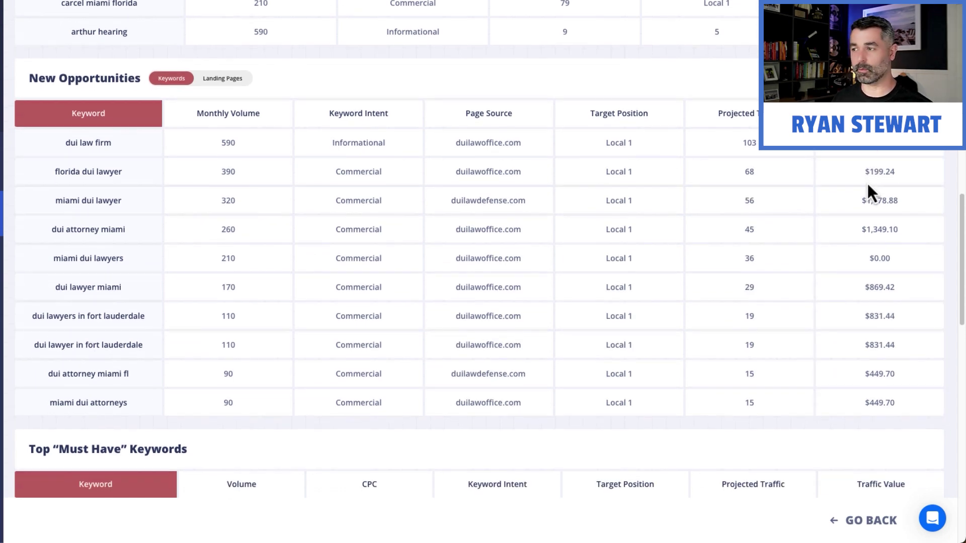
scroll(867, 182, "down", 2)
scroll(867, 183, "down", 5)
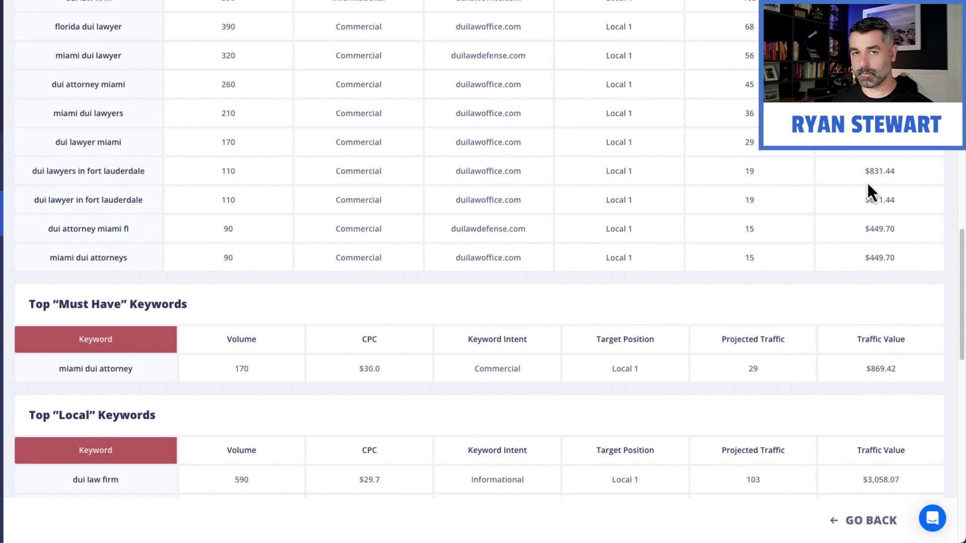
scroll(869, 187, "down", 2)
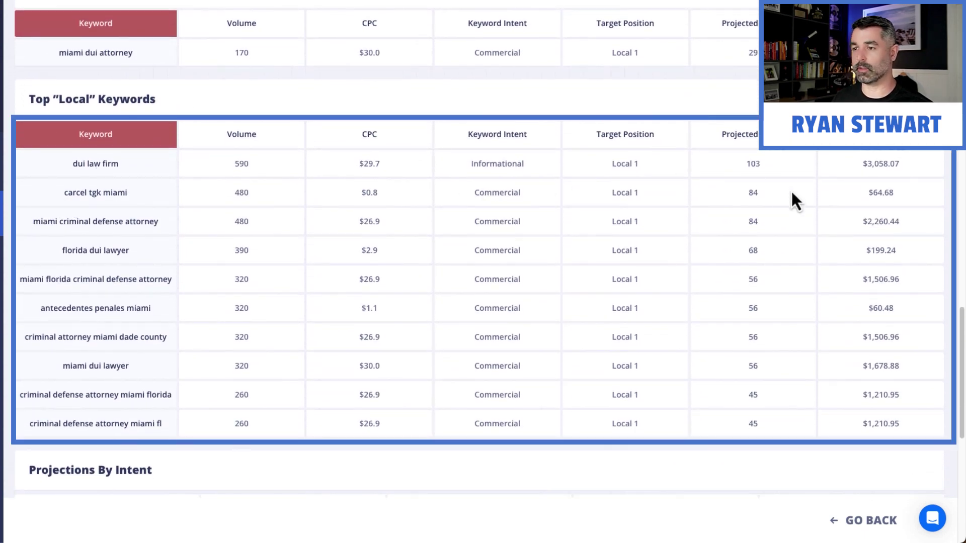
left_click_drag(87, 161, 165, 427)
left_click(165, 426)
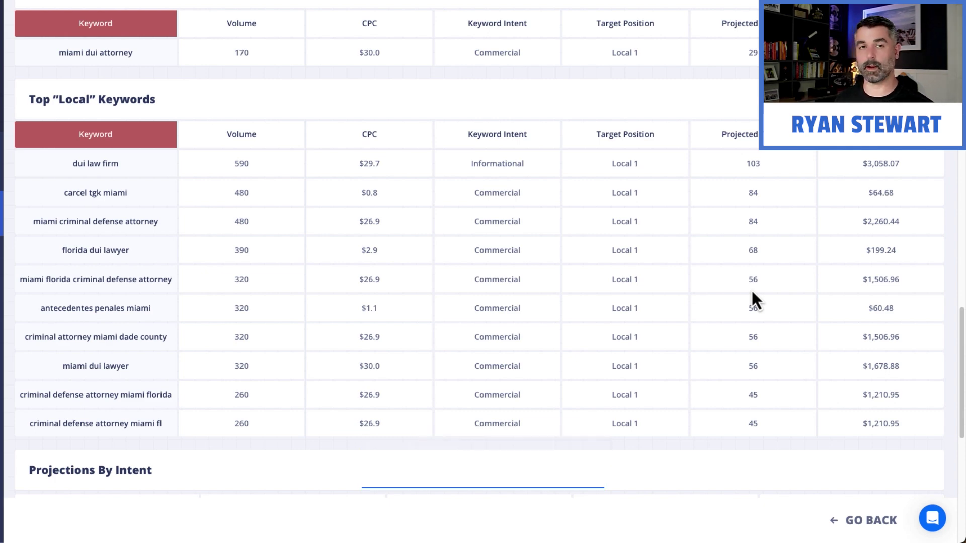
scroll(746, 295, "down", 7)
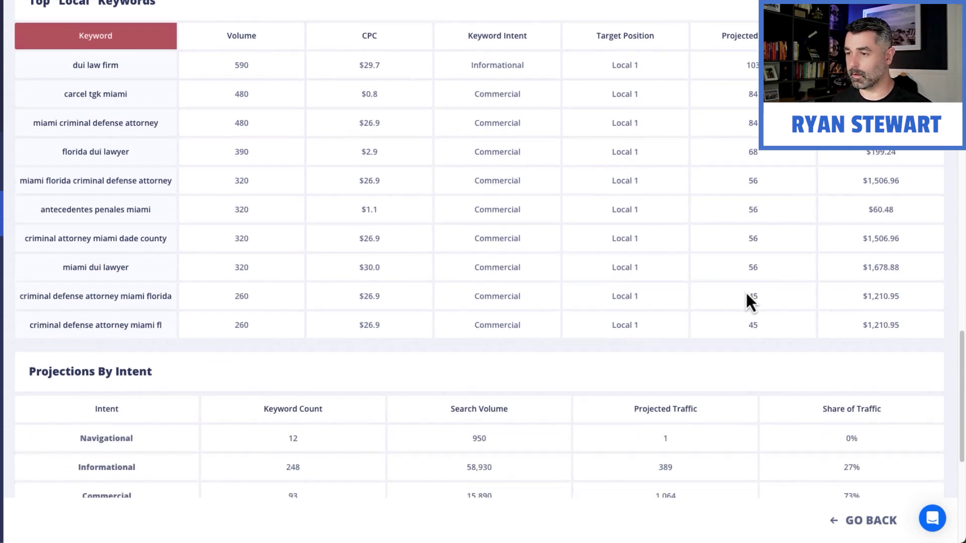
scroll(557, 153, "down", 1)
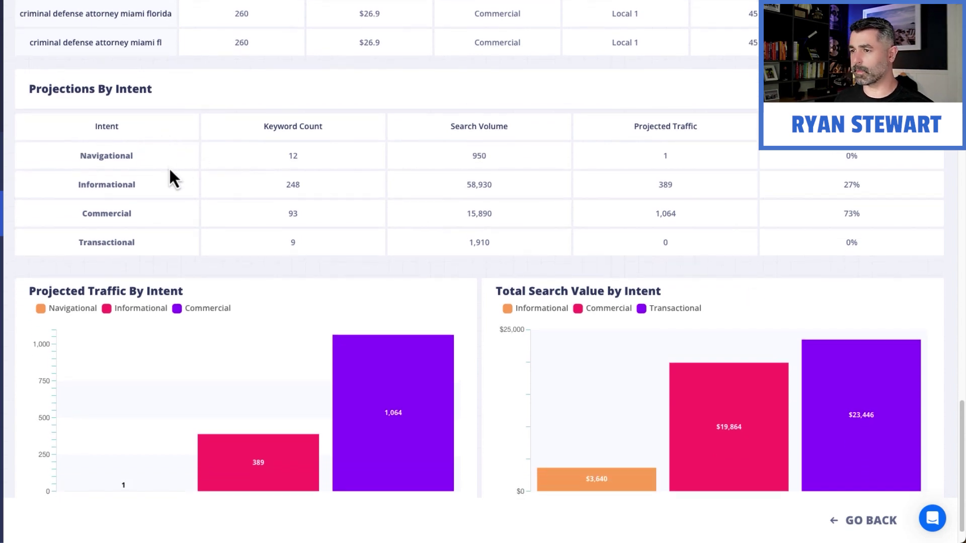
scroll(172, 291, "down", 1)
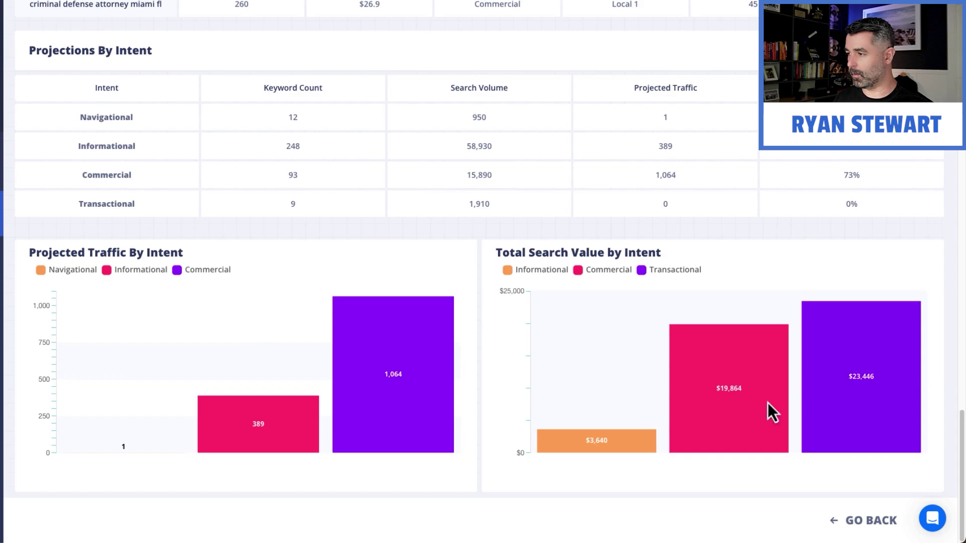
scroll(621, 347, "up", 10)
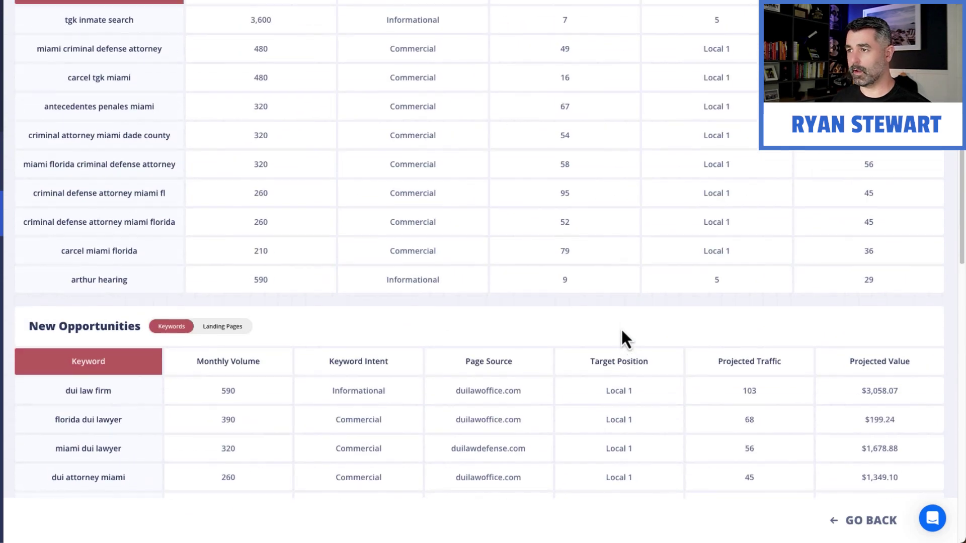